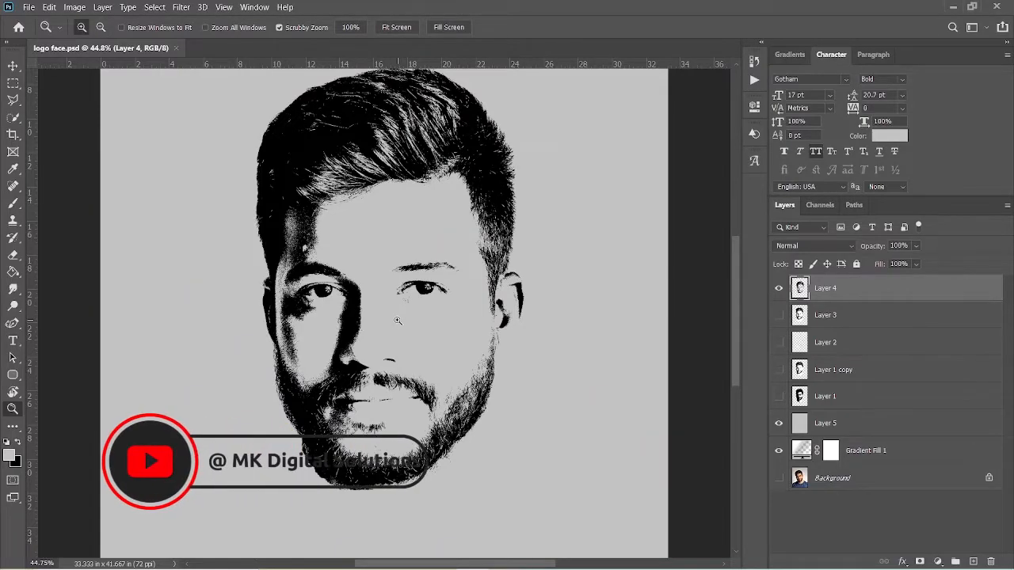
# Look over the finished black-and-white face in logo face.psd and close it.
pyautogui.moveTo(391, 322); pyautogui.dragTo(377, 330)
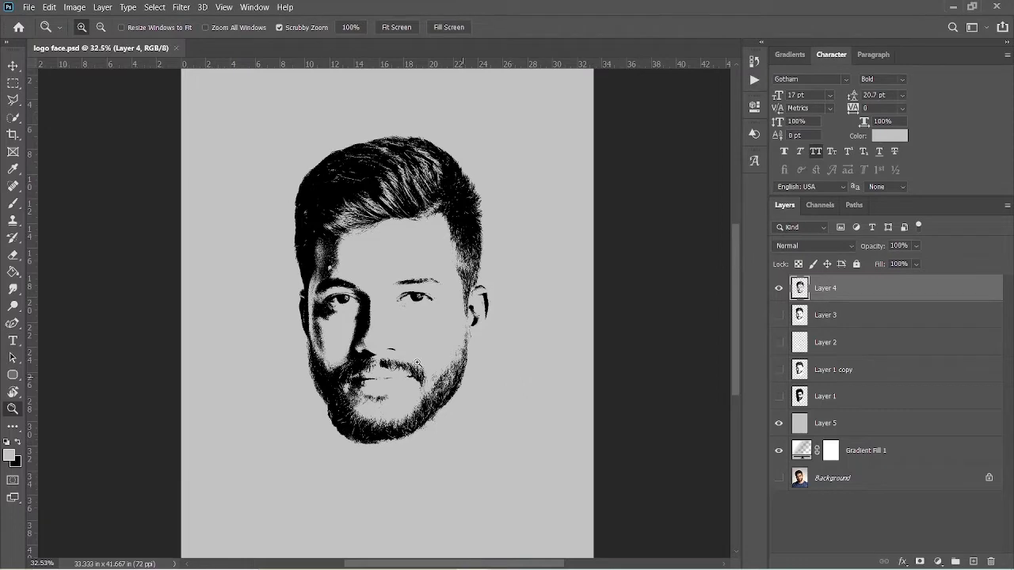
pyautogui.moveTo(416, 360); pyautogui.dragTo(434, 353)
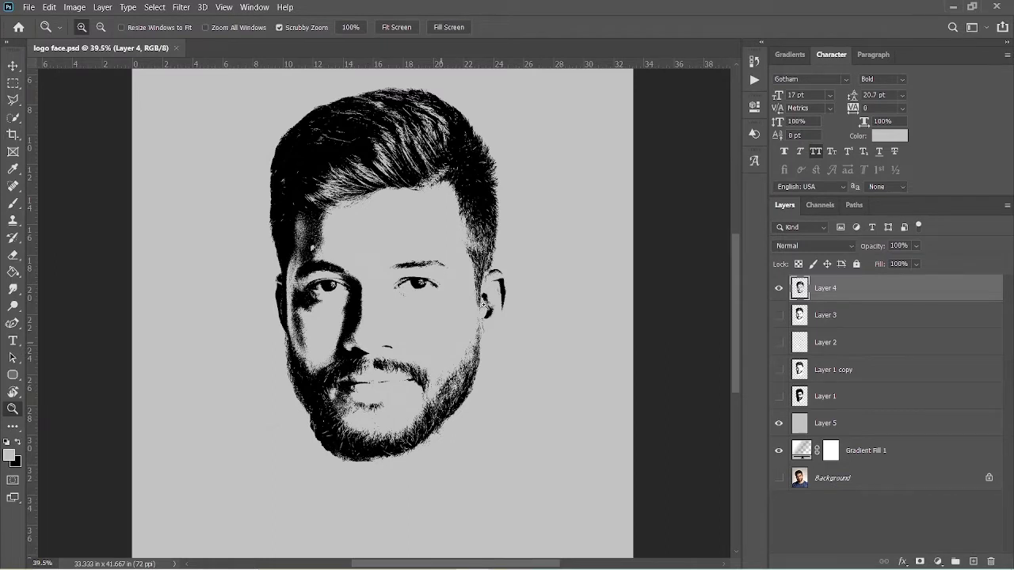
pyautogui.click(996, 6)
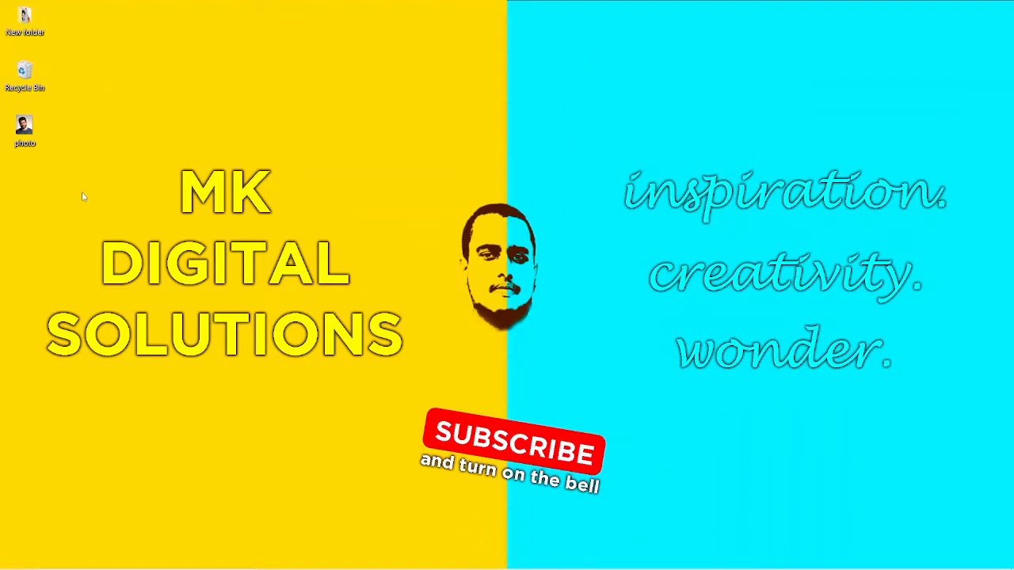
# Open the desktop image photo in Adobe Photoshop 2020.
pyautogui.click(22, 135)
pyautogui.doubleClick(28, 135)
pyautogui.rightClick(33, 139)
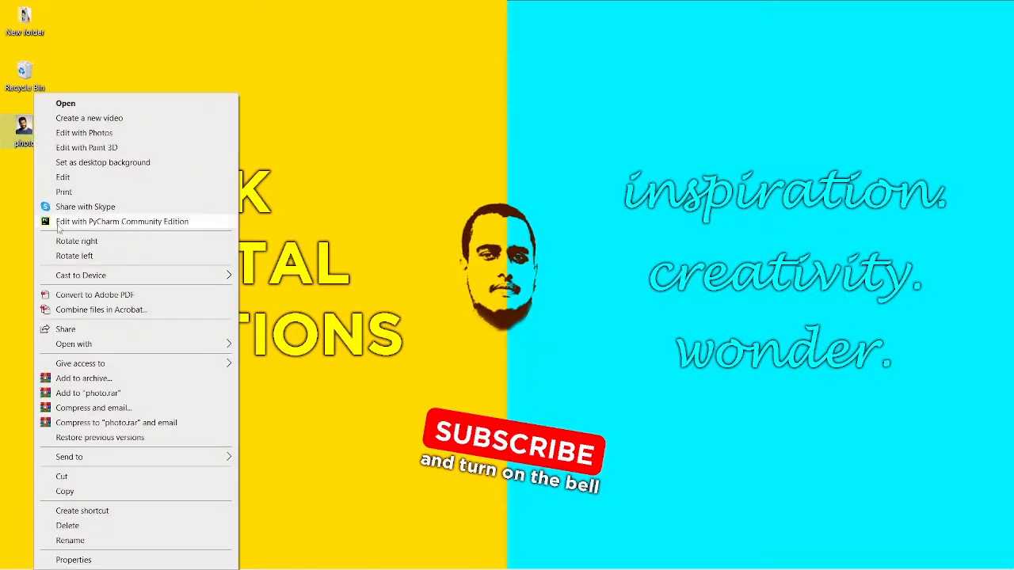
pyautogui.moveTo(157, 352)
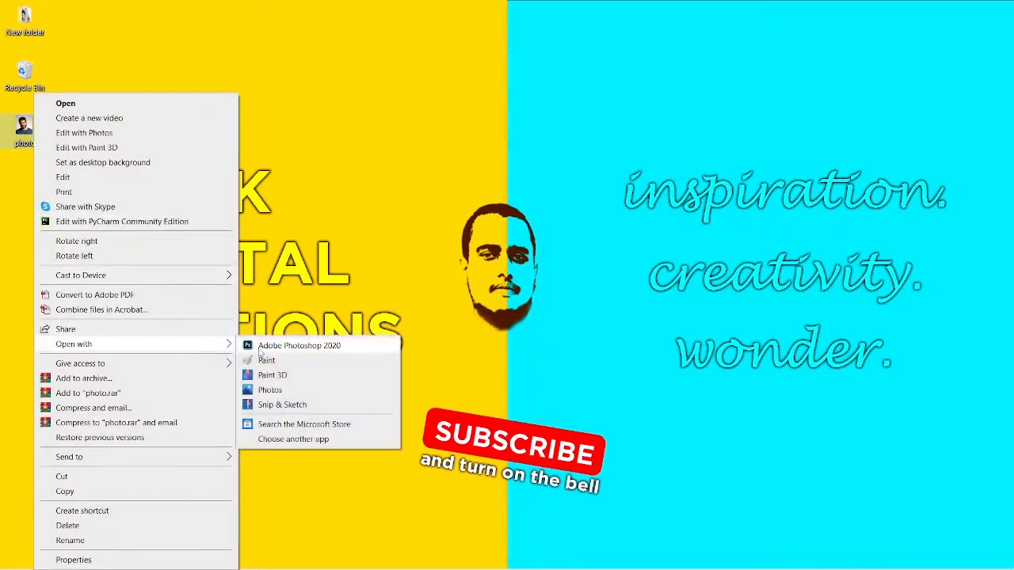
pyautogui.click(262, 346)
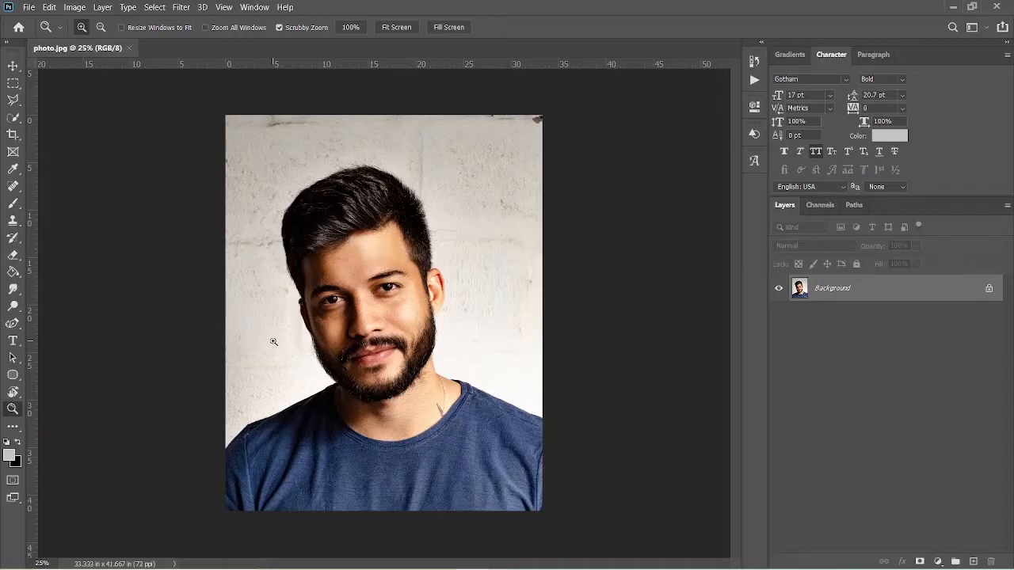
# Copy the man onto a new layer using an Object Selection around him, and hide the Background layer.
pyautogui.rightClick(14, 119)
pyautogui.press('w')
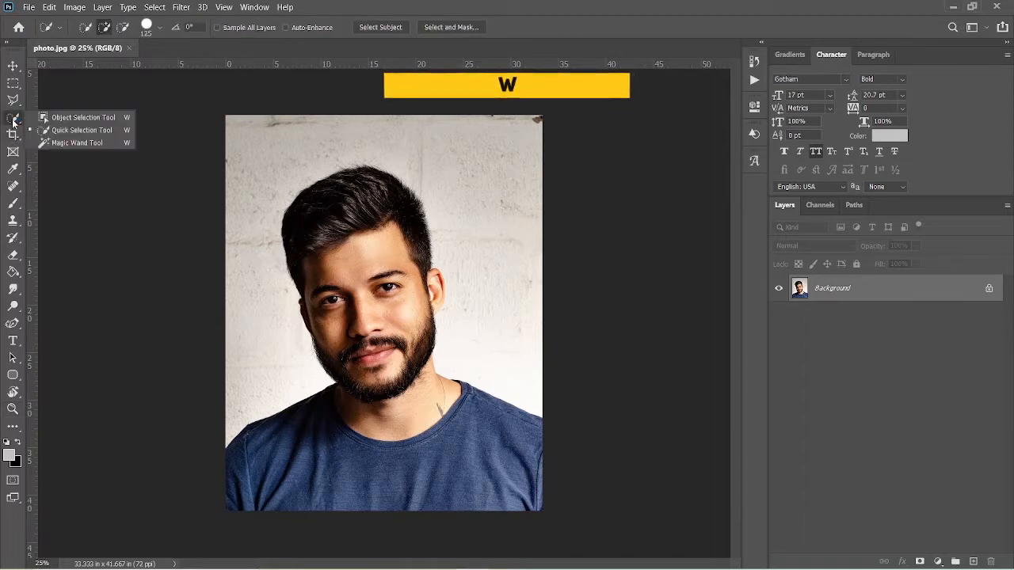
pyautogui.click(87, 118)
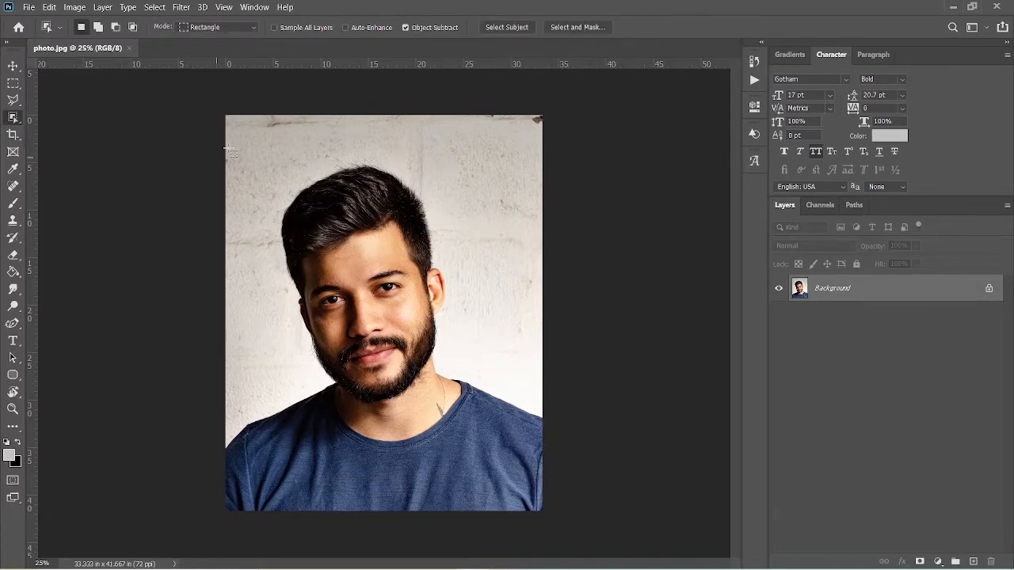
pyautogui.moveTo(249, 153); pyautogui.dragTo(557, 565)
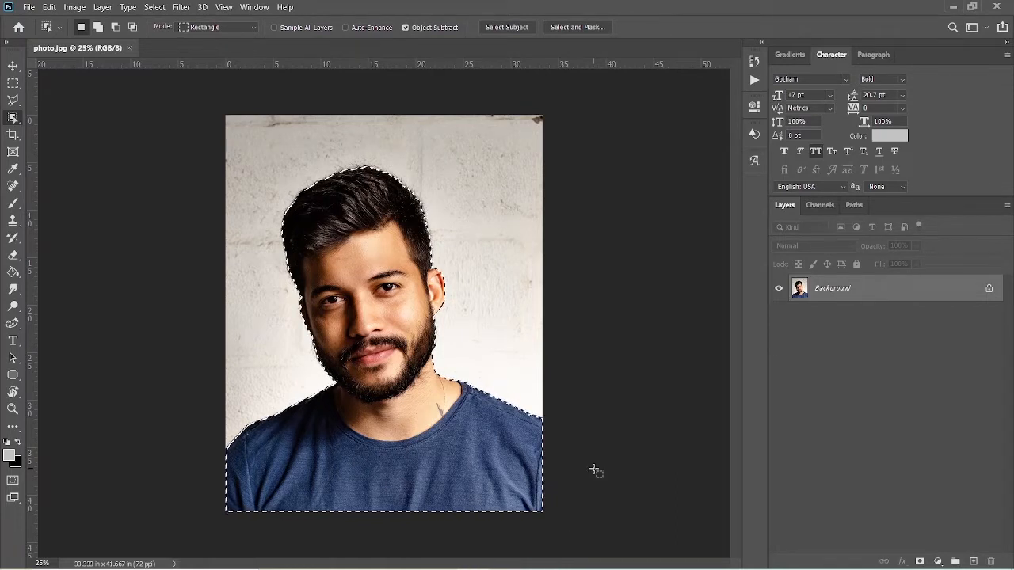
pyautogui.hotkey('ctrl', 'j')
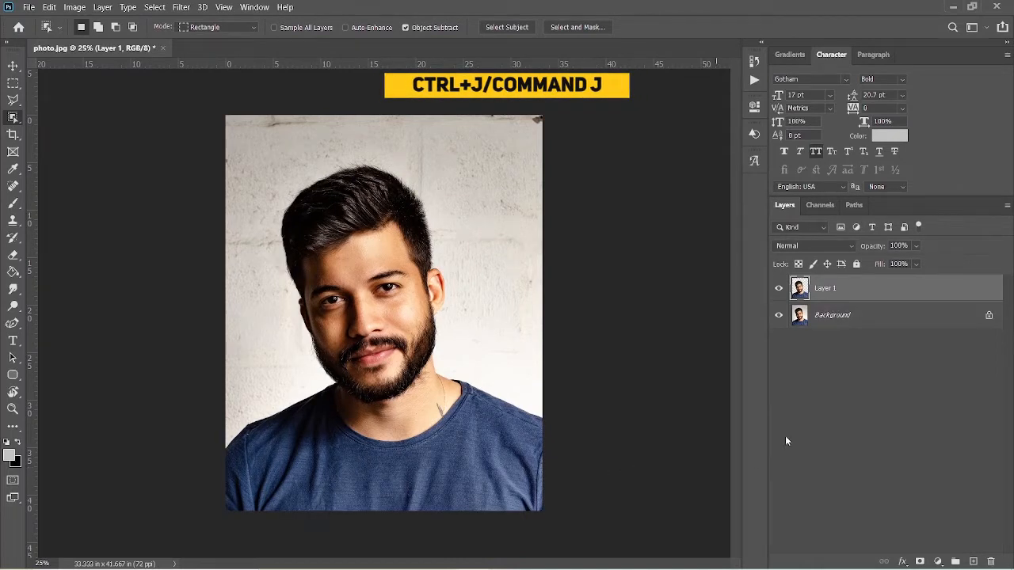
pyautogui.click(779, 316)
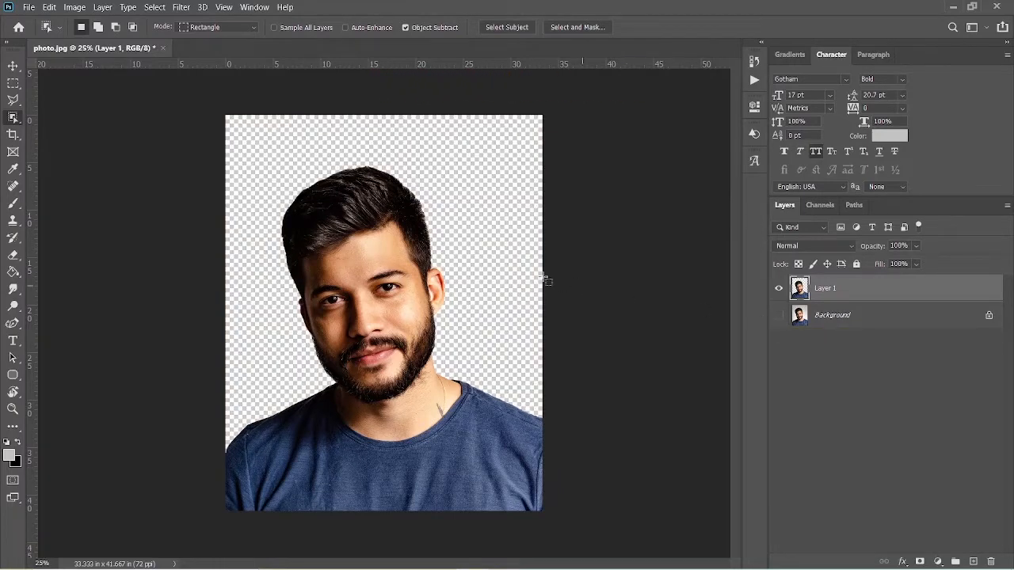
# Copy only the head and neck onto a new layer using a Quick Selection with an enlarged brush, and hide Layer 1.
pyautogui.click(16, 122)
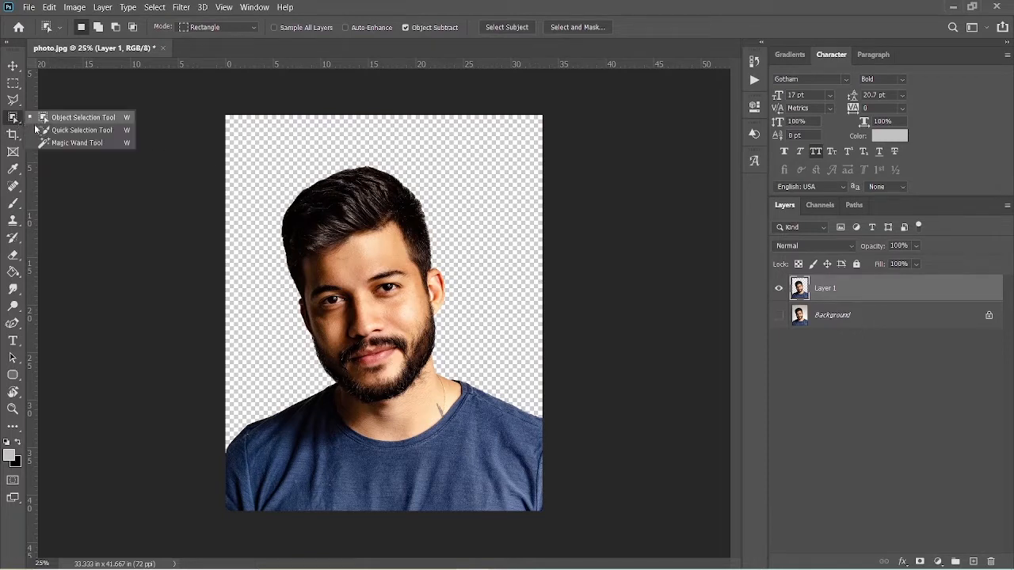
pyautogui.click(48, 133)
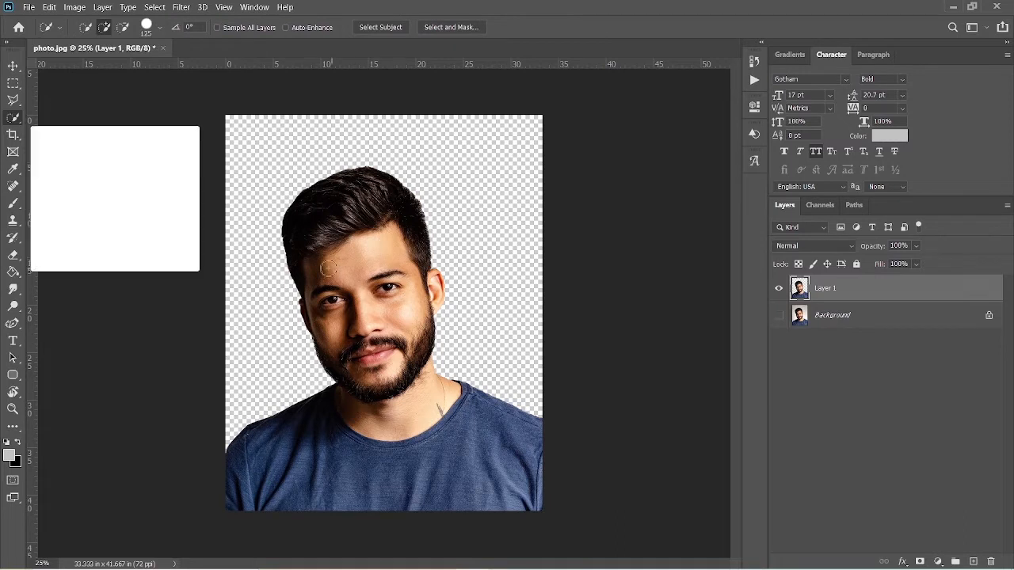
pyautogui.press(']')
pyautogui.press(']')
pyautogui.press(']')
pyautogui.press(']')
pyautogui.press(']')
pyautogui.press(']')
pyautogui.press(']')
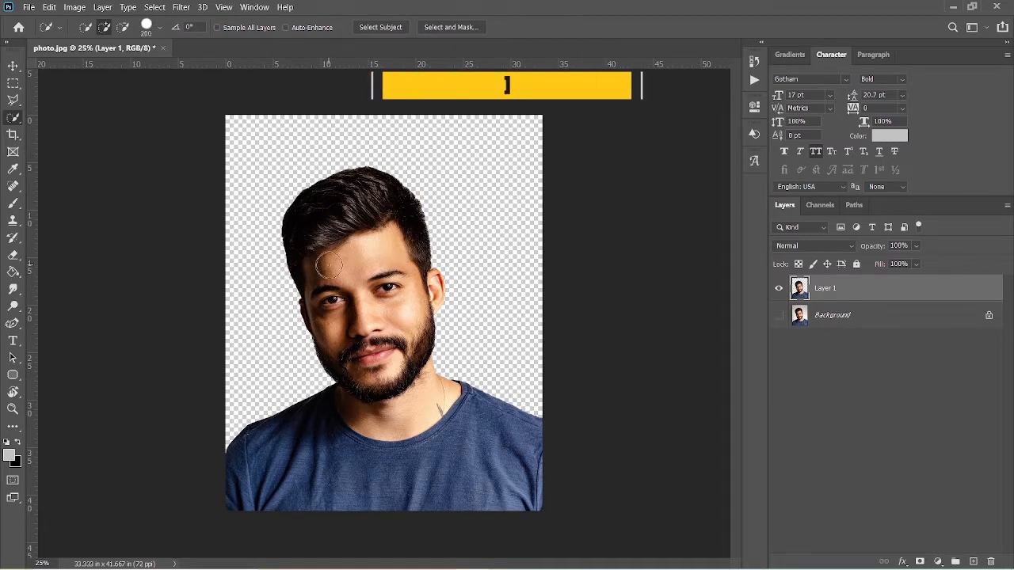
pyautogui.moveTo(329, 265)
pyautogui.mouseDown()
pyautogui.moveTo(320, 273)
pyautogui.moveTo(364, 194)
pyautogui.moveTo(401, 212)
pyautogui.moveTo(419, 341)
pyautogui.moveTo(392, 372)
pyautogui.moveTo(394, 396)
pyautogui.moveTo(353, 396)
pyautogui.moveTo(368, 339)
pyautogui.mouseUp()
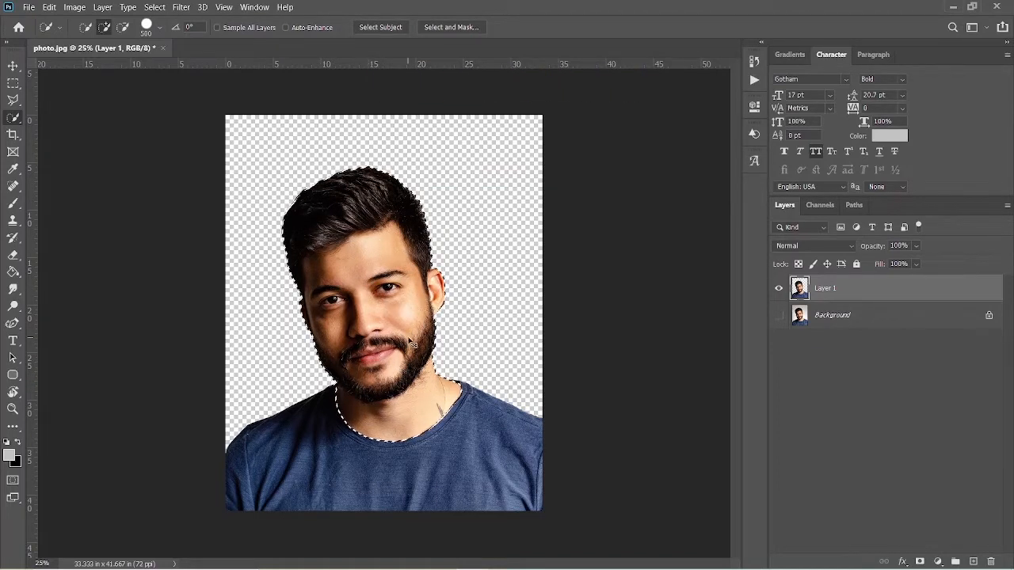
pyautogui.hotkey('ctrl', 'j')
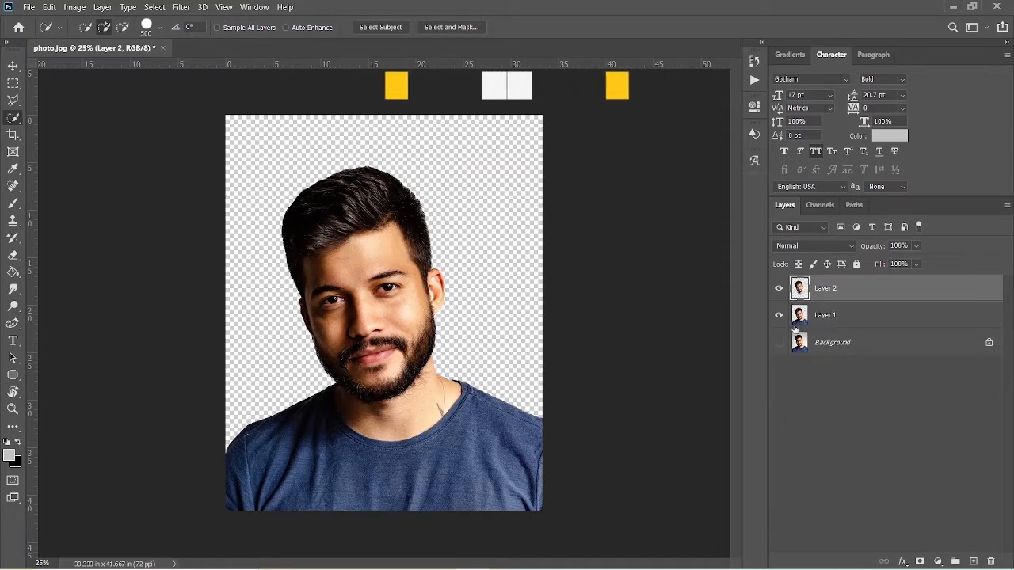
pyautogui.click(776, 317)
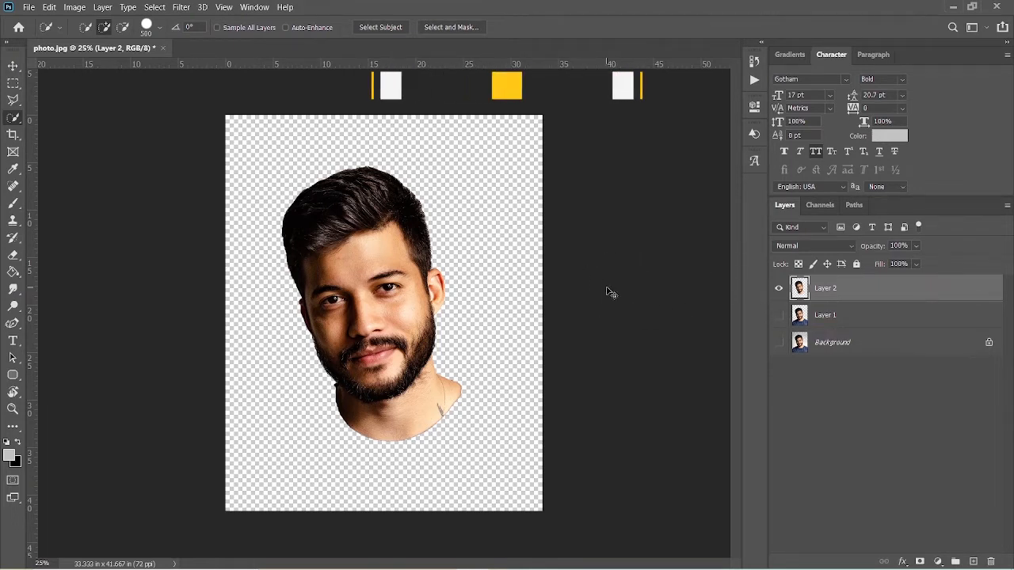
# Rotate the head and neck cutout clockwise with Free Transform so the tilted face stands upright.
pyautogui.hotkey('ctrl', 't')
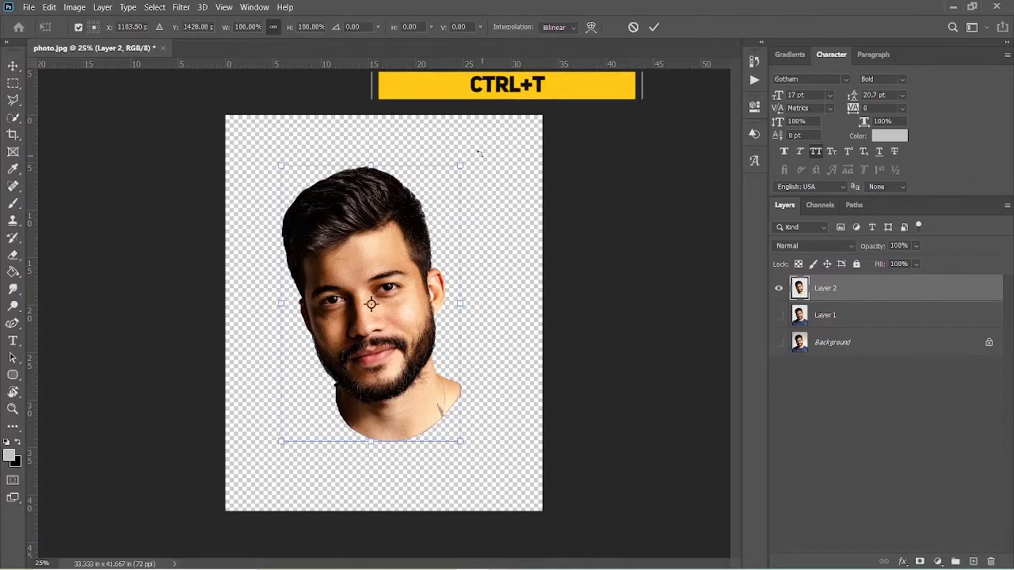
pyautogui.moveTo(478, 153); pyautogui.dragTo(510, 188)
pyautogui.press('Return')
pyautogui.press('w')
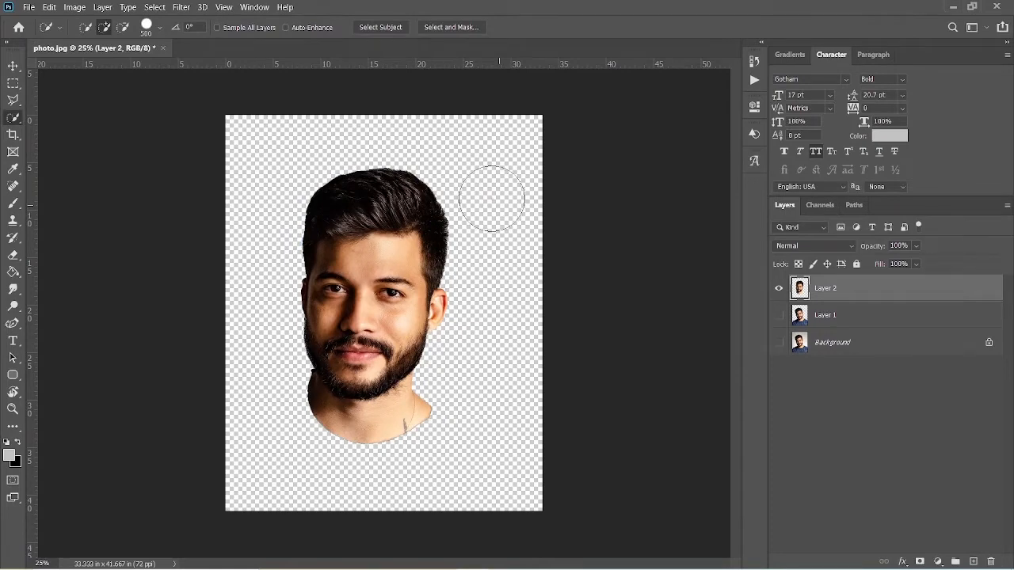
# Try a Threshold adjustment of level 45 on the head layer, inspect the ear detail and undo the adjustment.
pyautogui.click(74, 7)
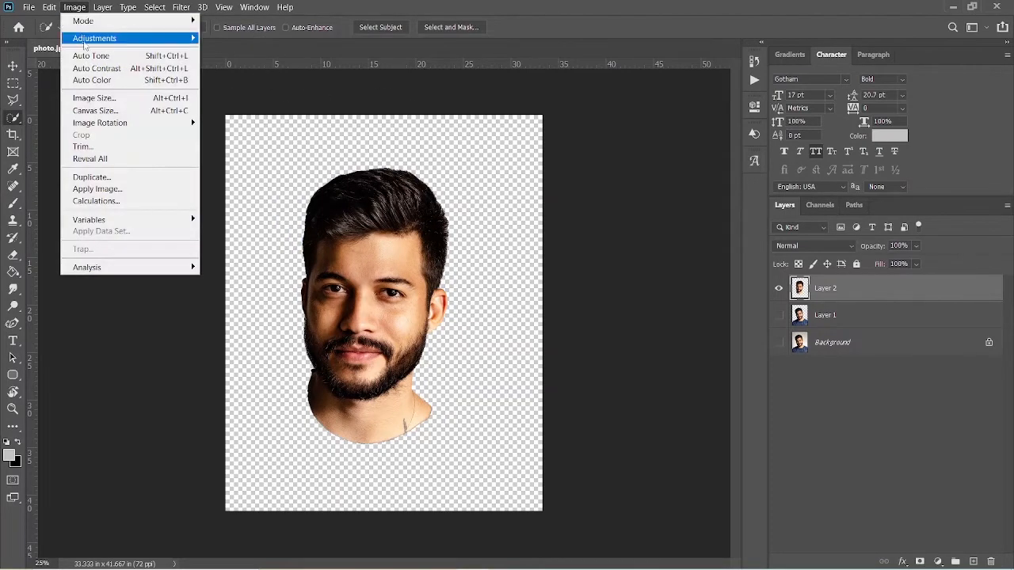
pyautogui.moveTo(85, 44)
pyautogui.click(265, 210)
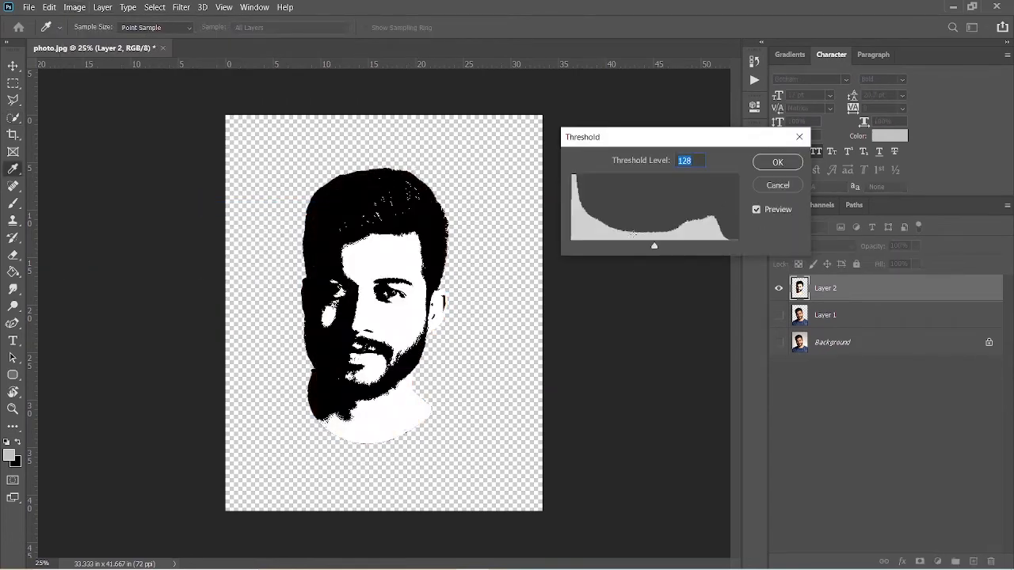
pyautogui.moveTo(654, 249); pyautogui.dragTo(601, 250)
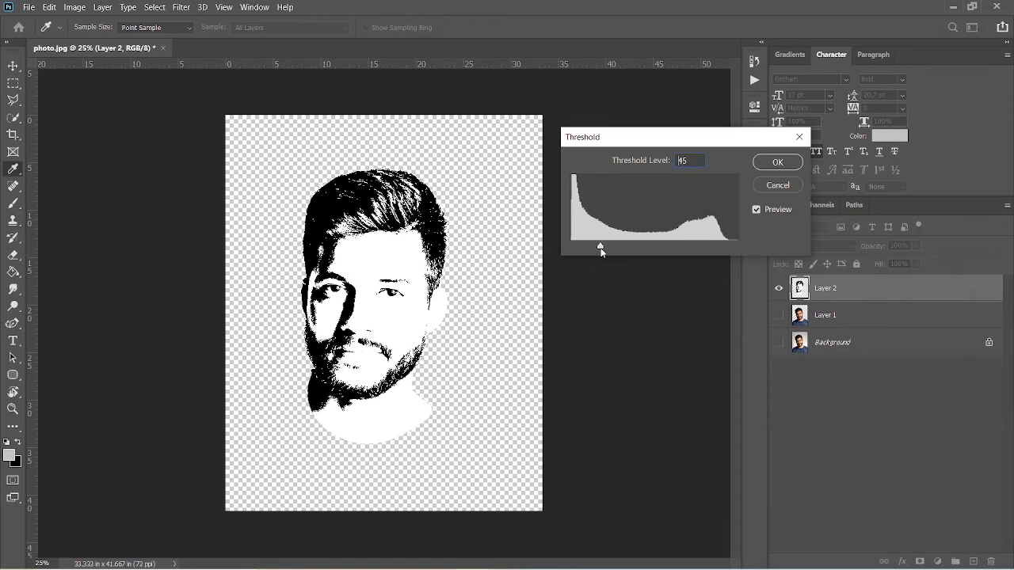
pyautogui.click(778, 162)
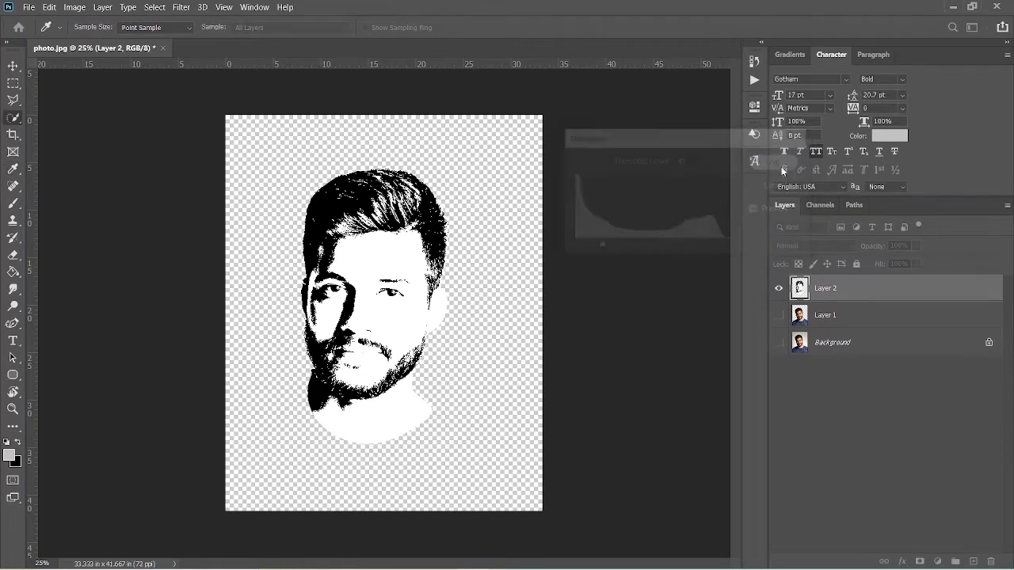
pyautogui.press('w')
pyautogui.press('z')
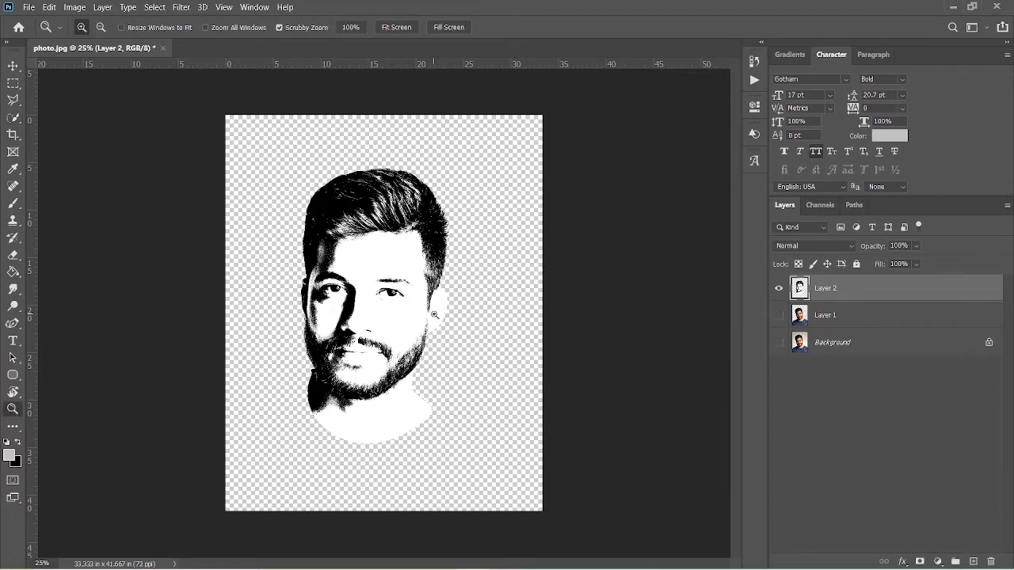
pyautogui.moveTo(438, 315); pyautogui.dragTo(493, 305)
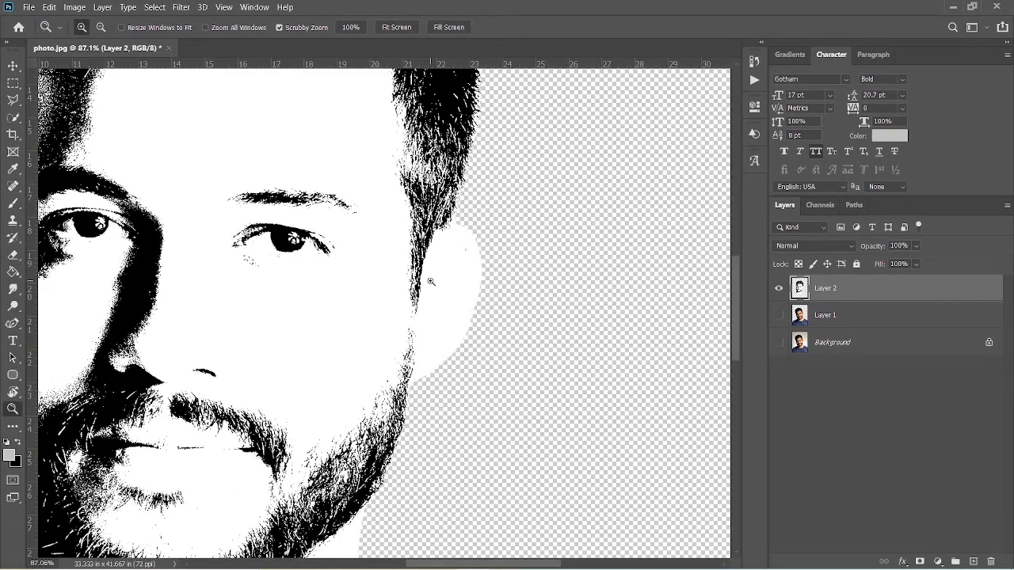
pyautogui.keyDown('alt'); pyautogui.click(430, 281); pyautogui.keyUp('alt')
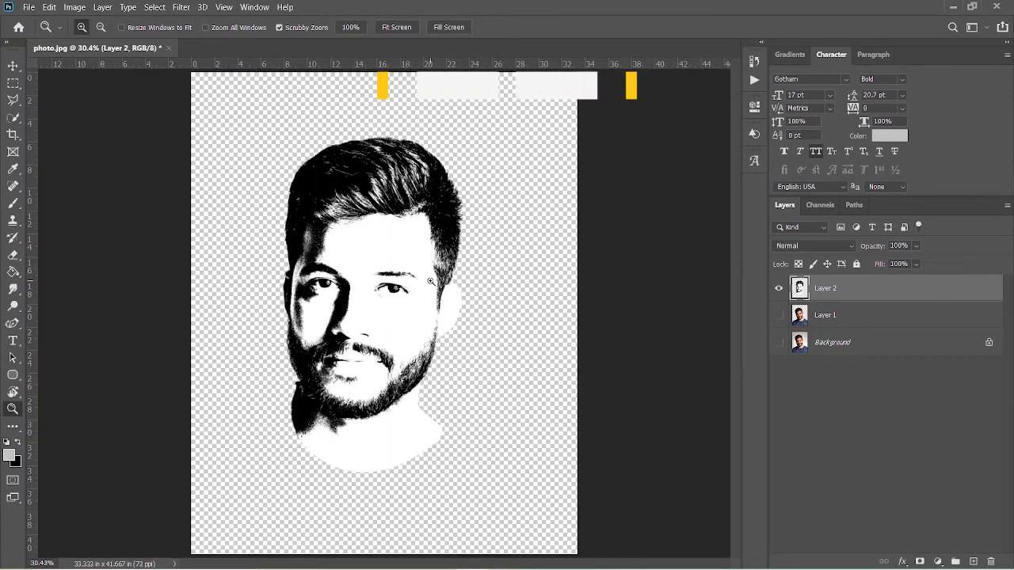
pyautogui.hotkey('ctrl', 'z')
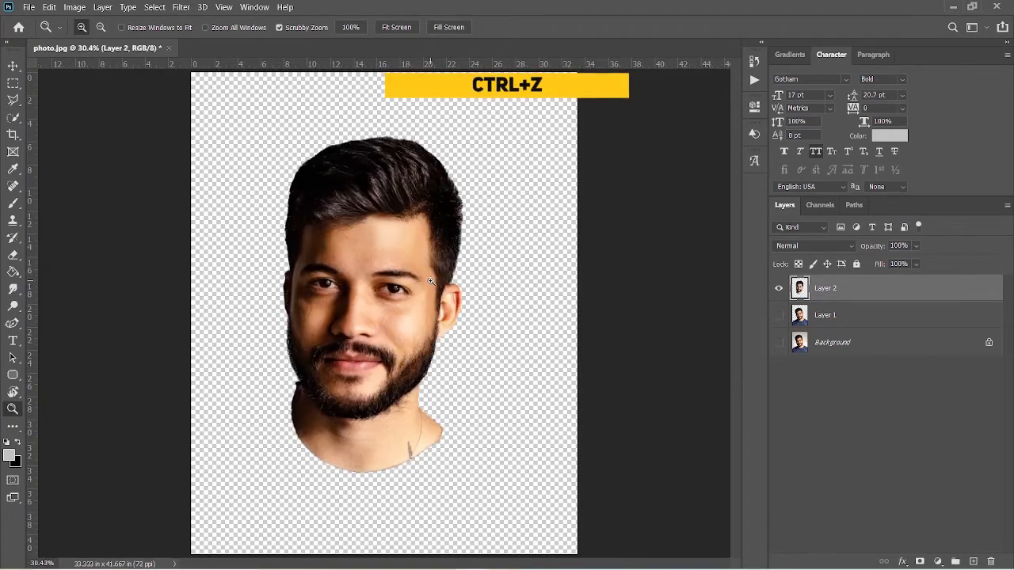
# Make a hidden duplicate of the upright head layer and apply a Threshold of level 166 to the original Layer 2.
pyautogui.hotkey('ctrl', 'j')
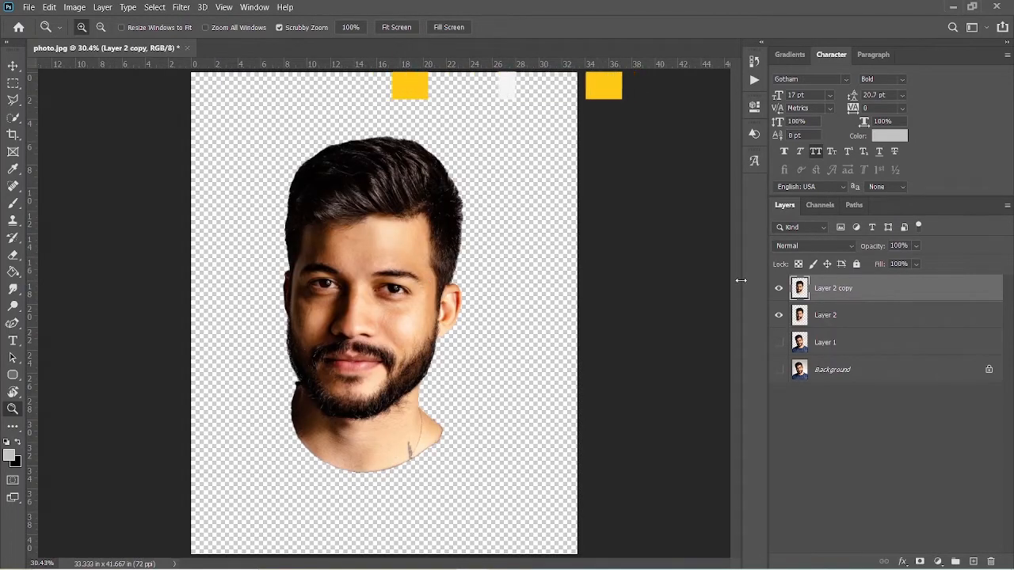
pyautogui.click(921, 317)
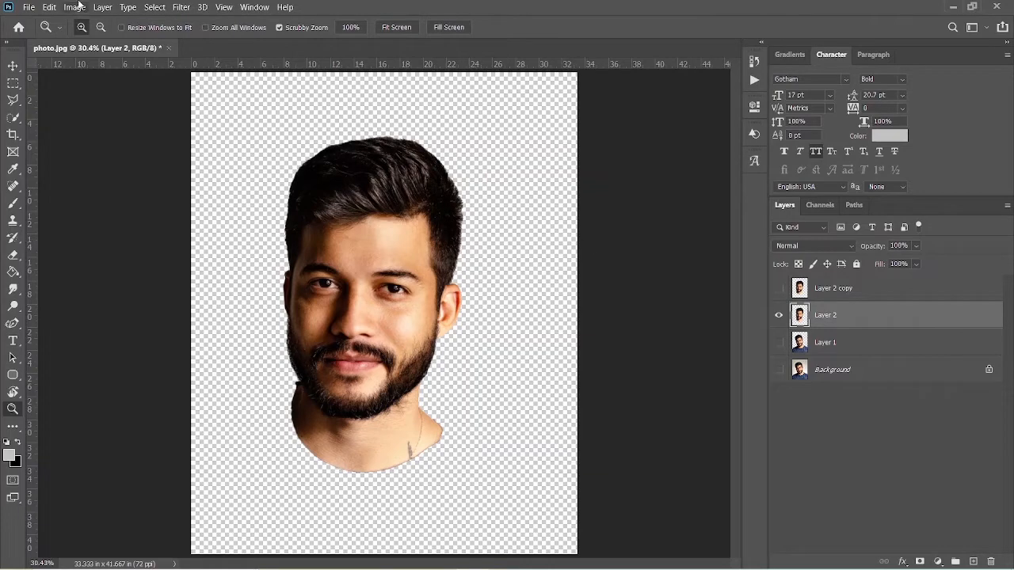
pyautogui.click(76, 7)
pyautogui.moveTo(101, 38)
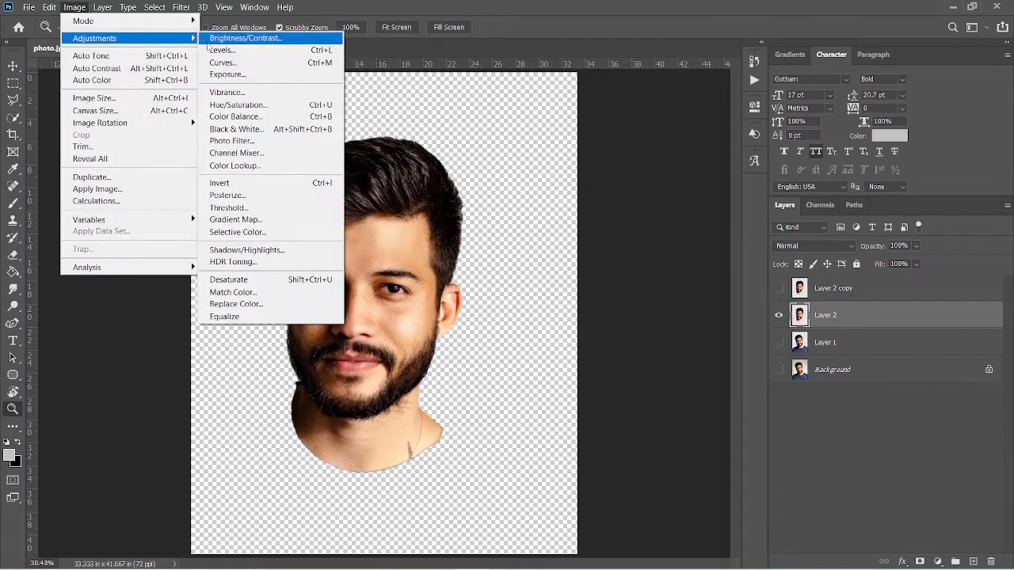
pyautogui.click(257, 207)
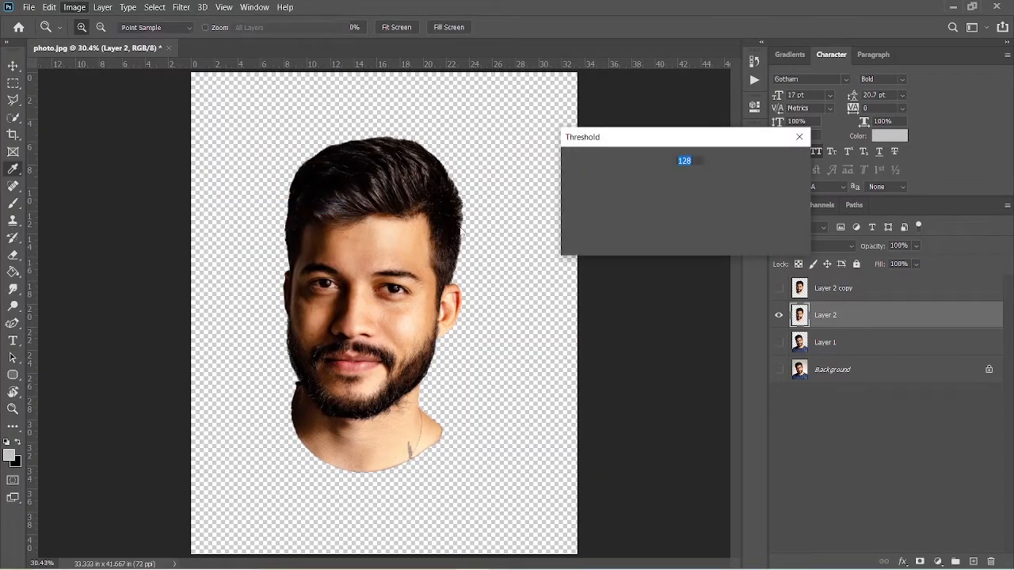
pyautogui.moveTo(654, 249); pyautogui.dragTo(678, 245)
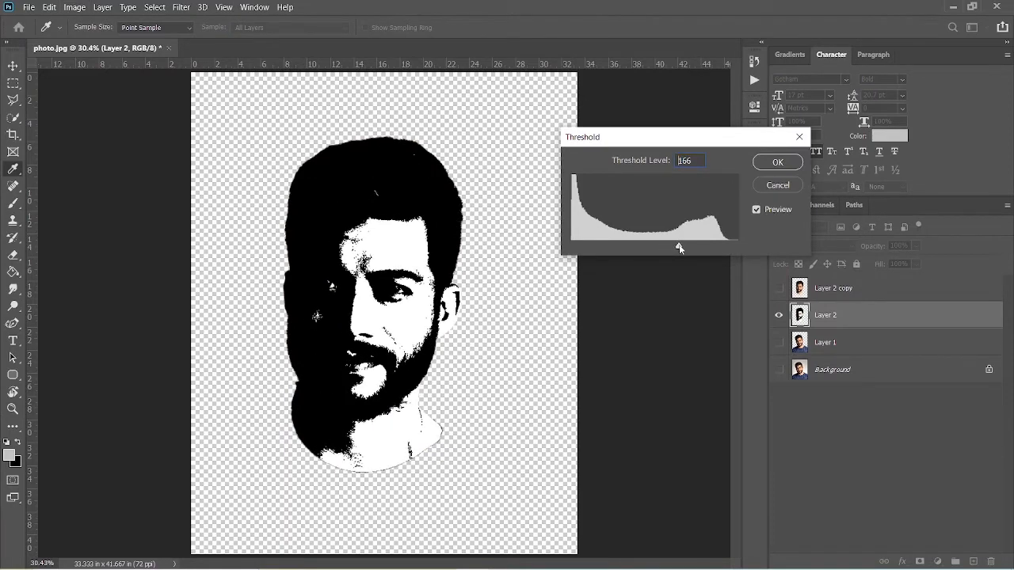
pyautogui.click(778, 164)
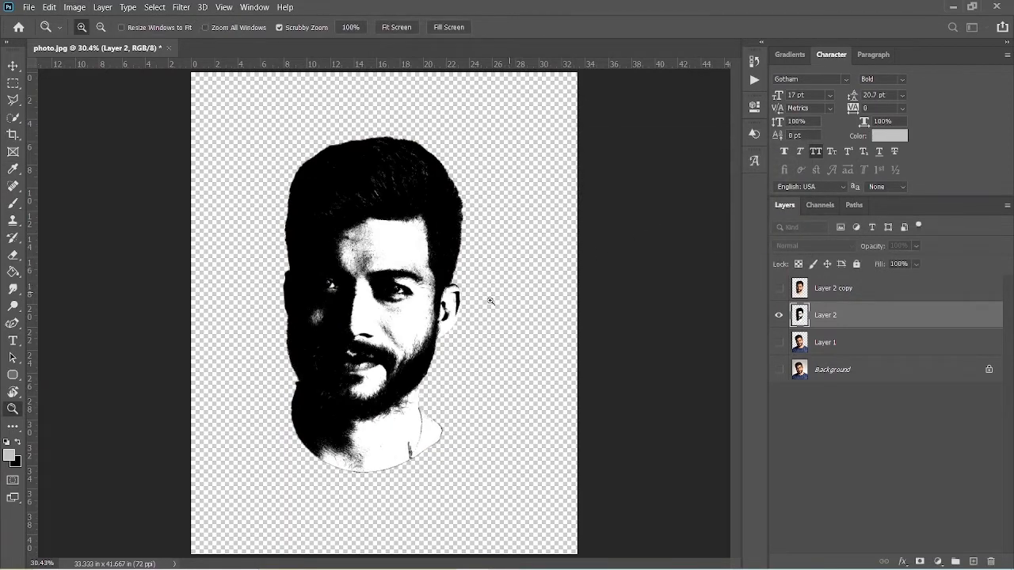
# Copy only the ear from Layer 2 onto a new layer using Quick Selection with a 125 px brush, and hide Layer 2.
pyautogui.moveTo(458, 305); pyautogui.dragTo(502, 304)
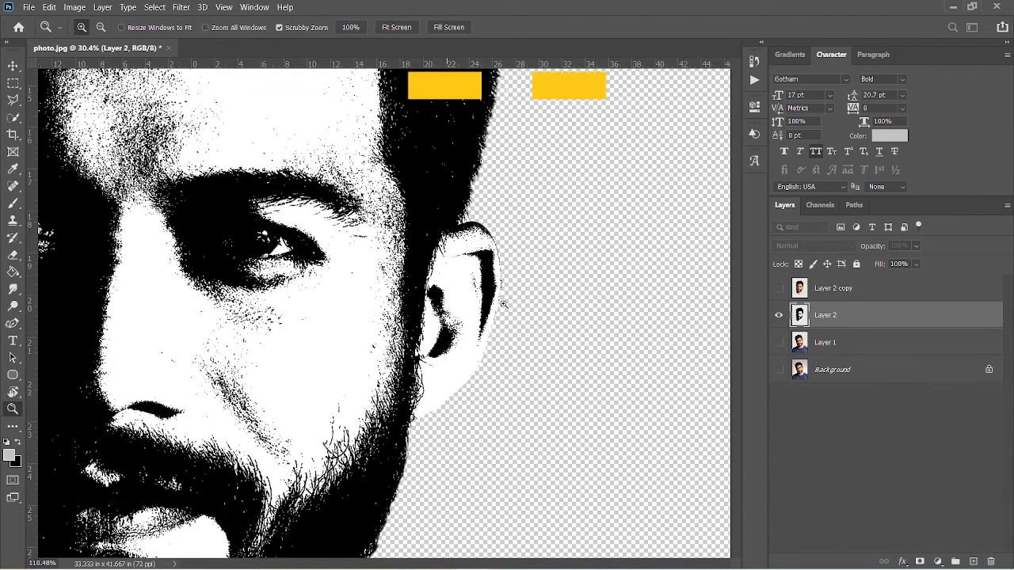
pyautogui.press('w')
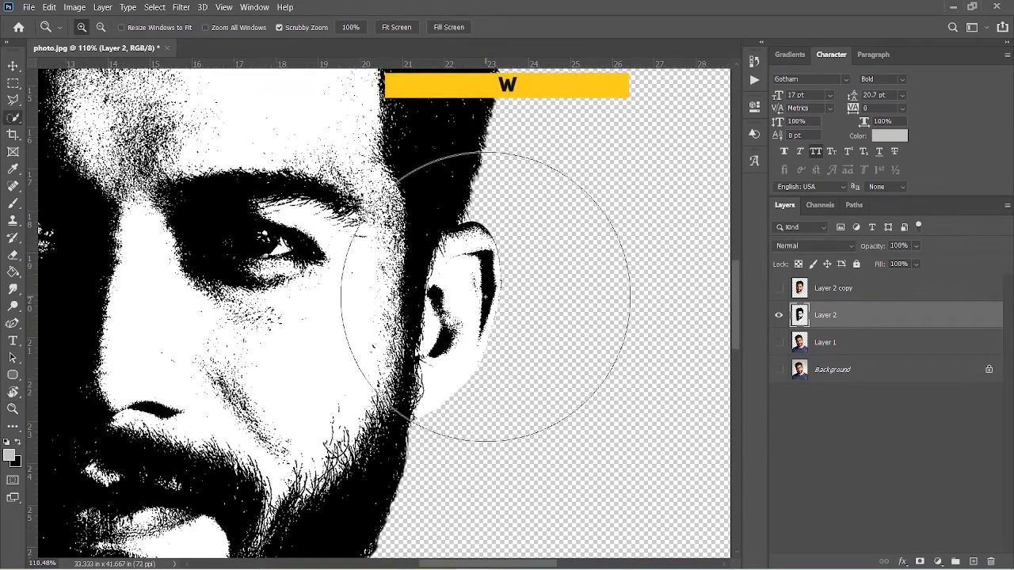
pyautogui.press('[')
pyautogui.press('[')
pyautogui.press('[')
pyautogui.press('[')
pyautogui.press('[')
pyautogui.press('[')
pyautogui.press('[')
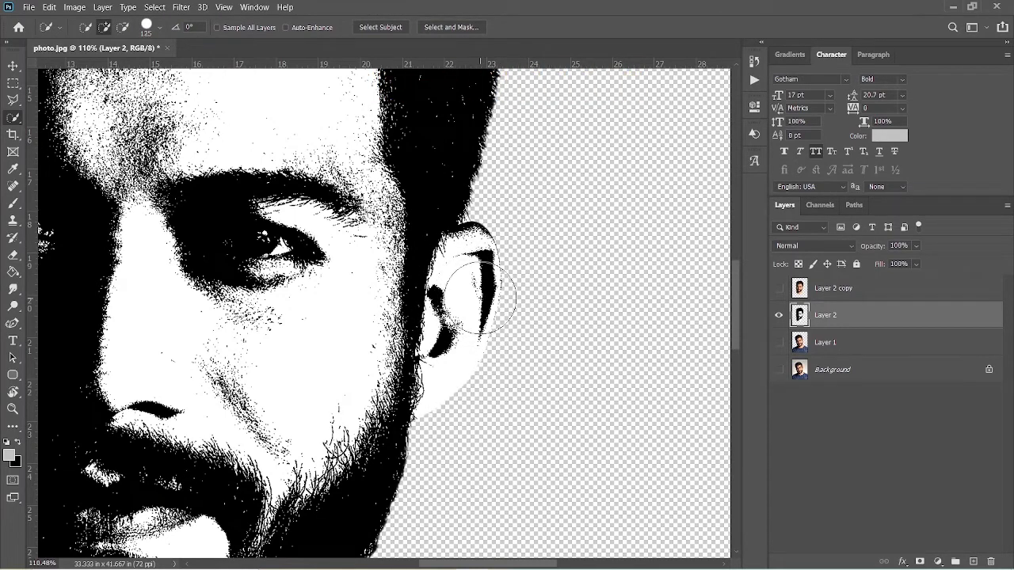
pyautogui.moveTo(480, 298)
pyautogui.mouseDown()
pyautogui.moveTo(507, 265)
pyautogui.moveTo(511, 237)
pyautogui.moveTo(464, 362)
pyautogui.moveTo(471, 259)
pyautogui.moveTo(486, 328)
pyautogui.mouseUp()
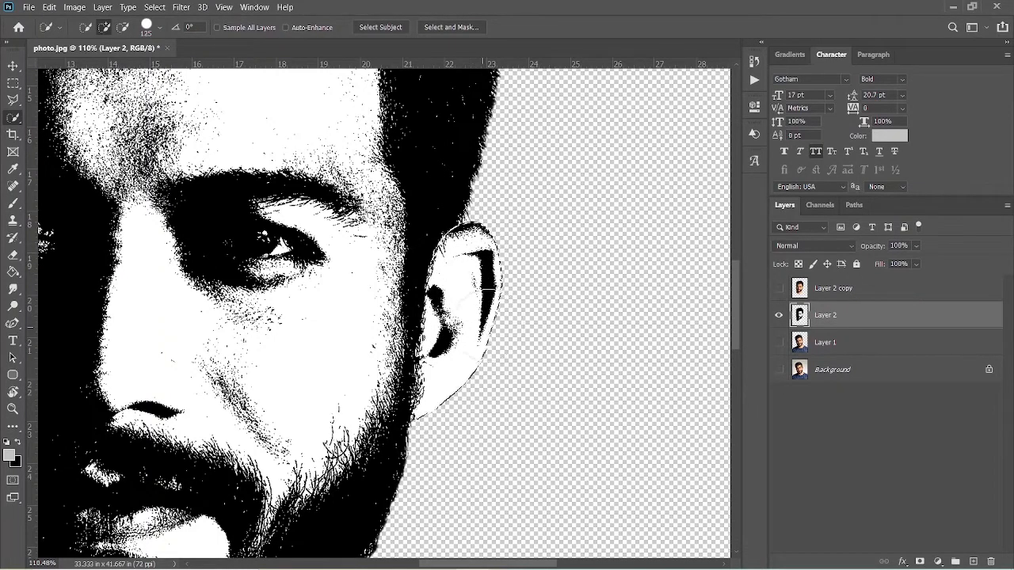
pyautogui.hotkey('ctrl', 'j')
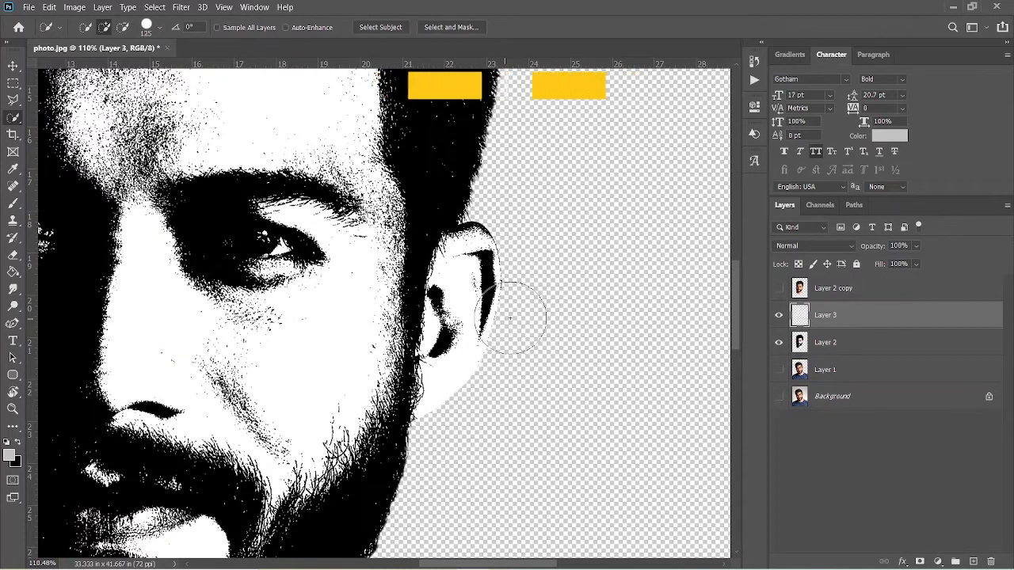
pyautogui.click(779, 342)
pyautogui.hotkey('ctrl', '0')
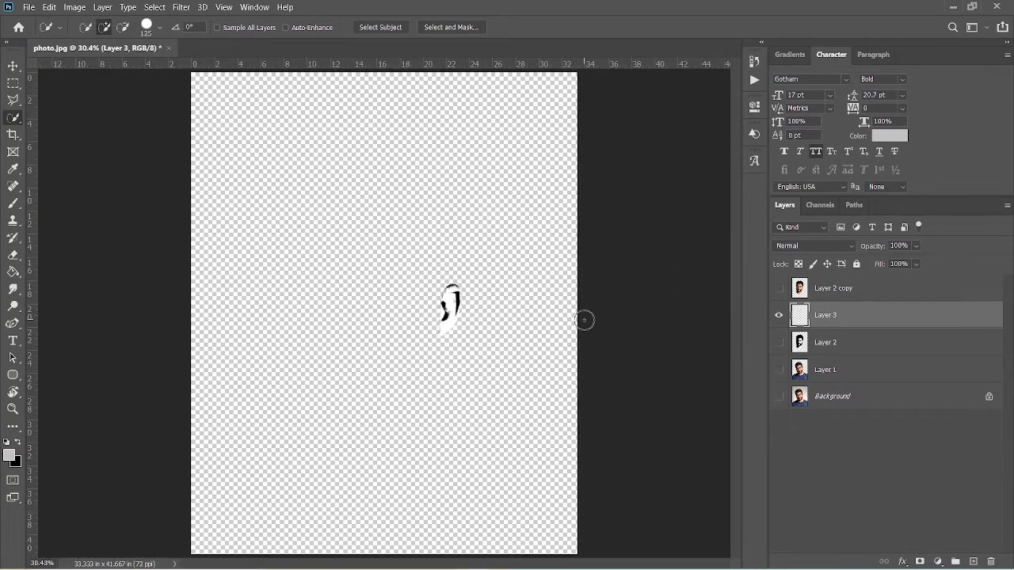
# Show the Layer 2 copy and apply a Threshold adjustment of level 38 to it.
pyautogui.click(833, 291)
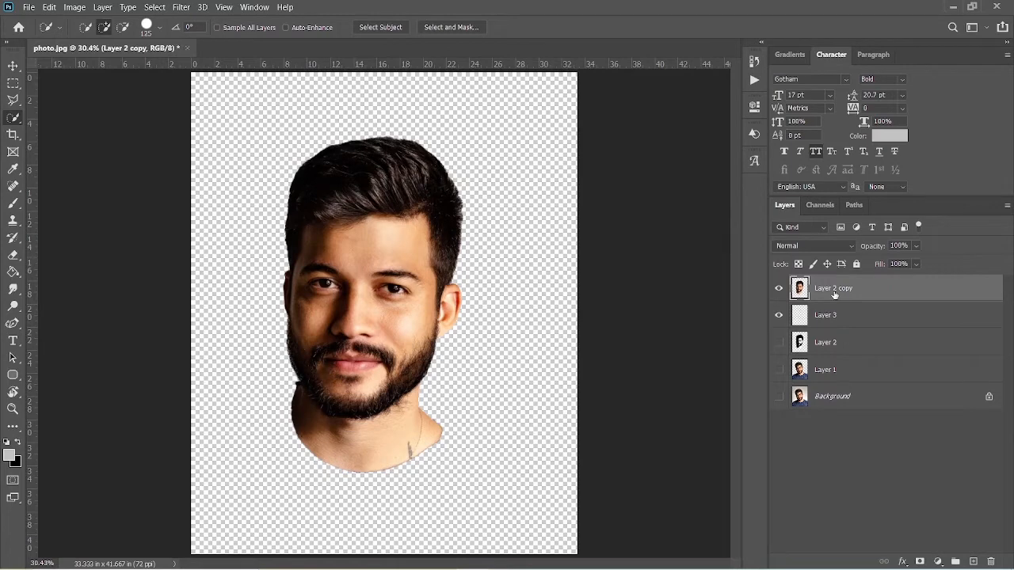
pyautogui.click(74, 7)
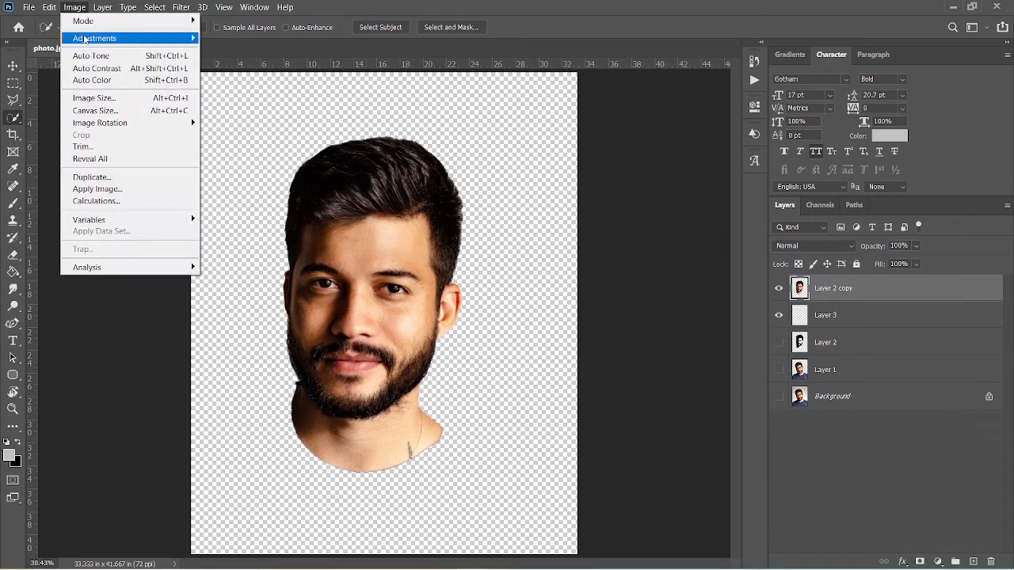
pyautogui.moveTo(84, 38)
pyautogui.click(238, 221)
pyautogui.moveTo(654, 245); pyautogui.dragTo(596, 247)
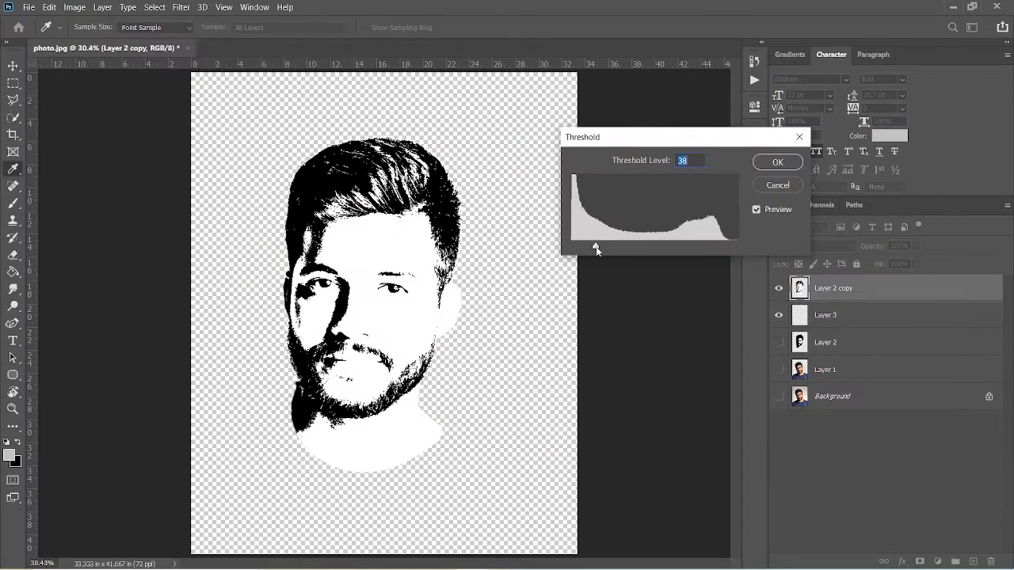
pyautogui.click(776, 163)
pyautogui.press('w')
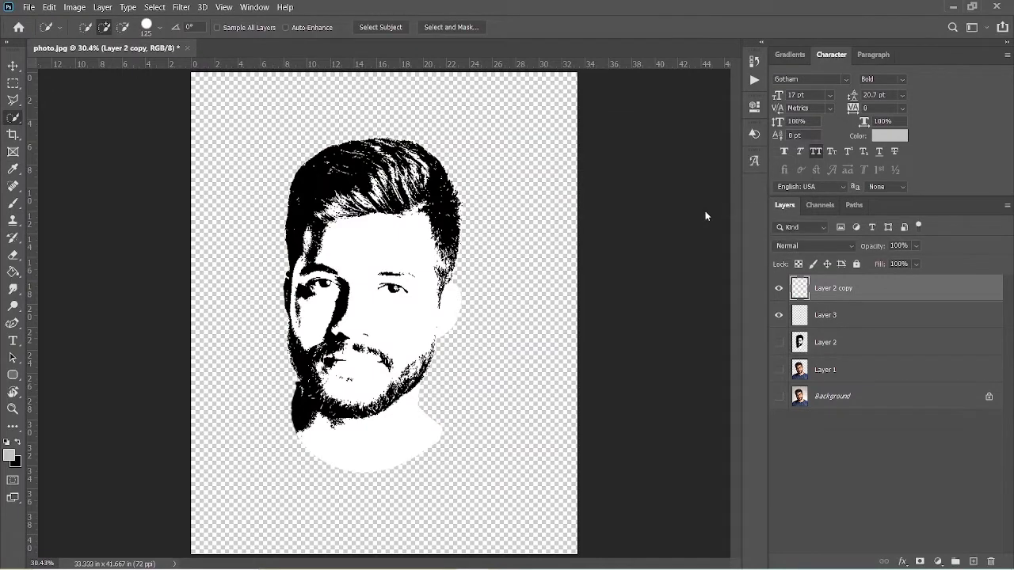
# Move the ear layer above Layer 2 copy, stamp the visible layers into a new merged layer, and hide both source layers.
pyautogui.moveTo(870, 308); pyautogui.dragTo(871, 285)
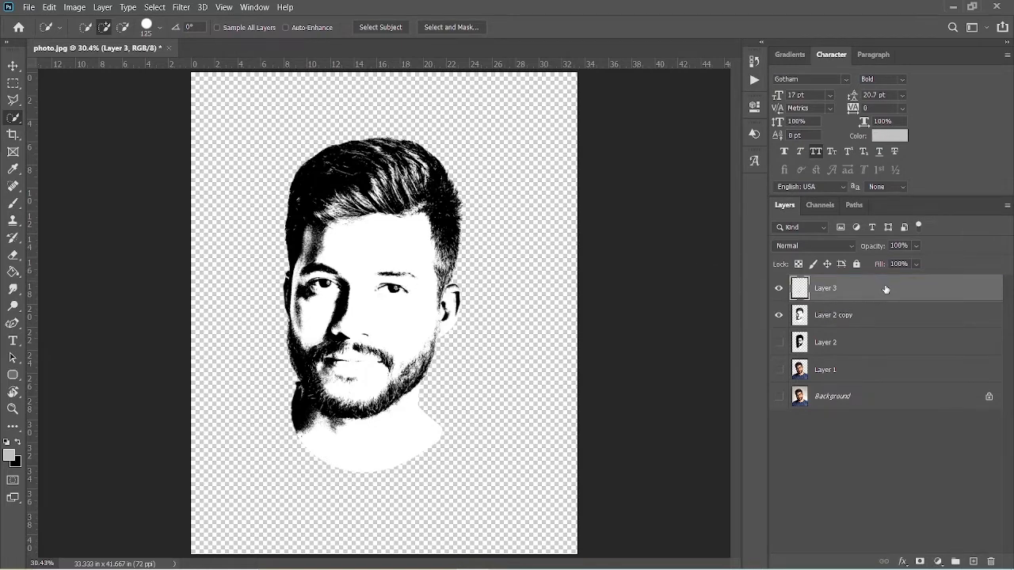
pyautogui.hotkey('ctrl', 'alt', 'shift', 'e')
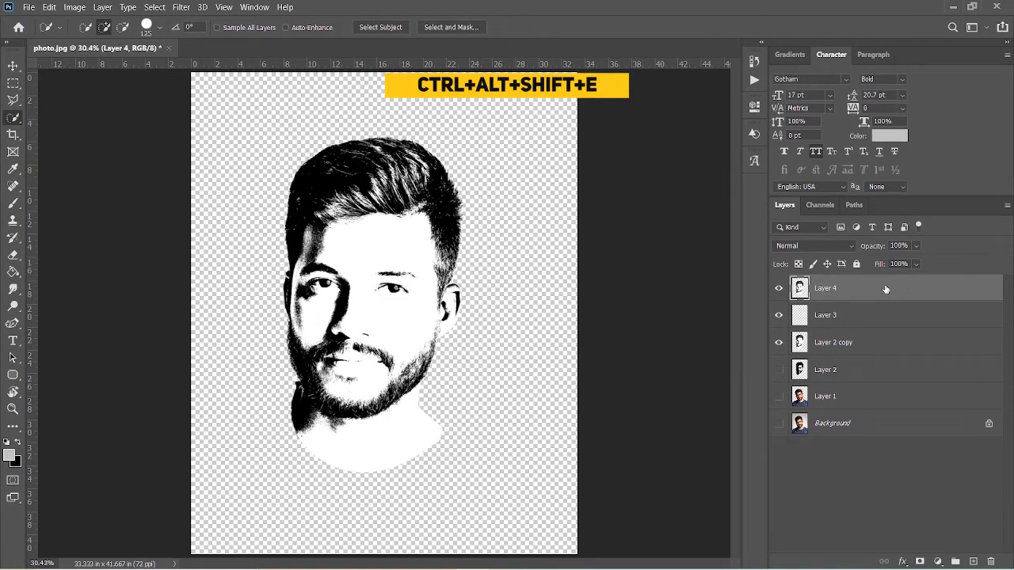
pyautogui.click(780, 316)
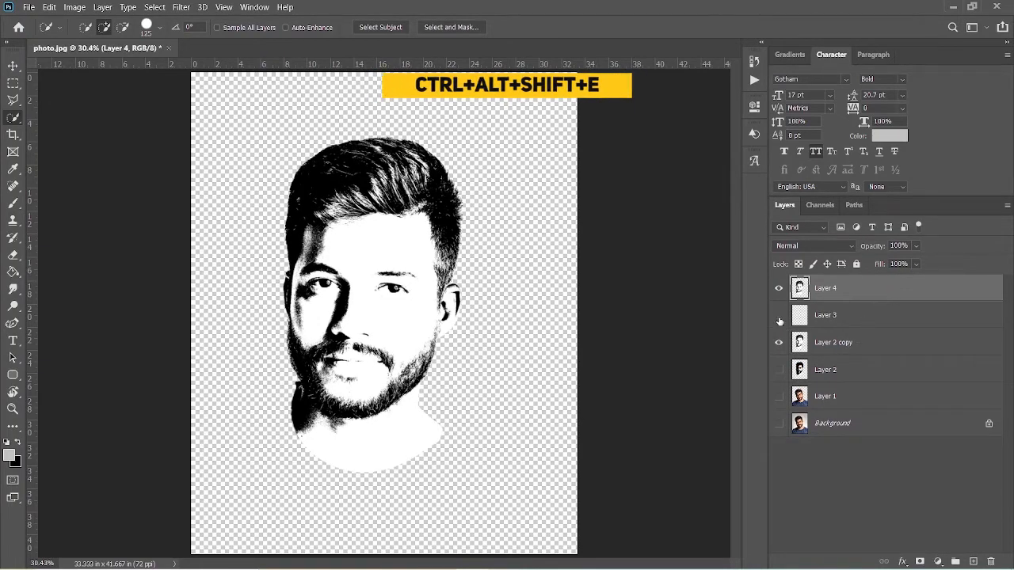
pyautogui.click(778, 342)
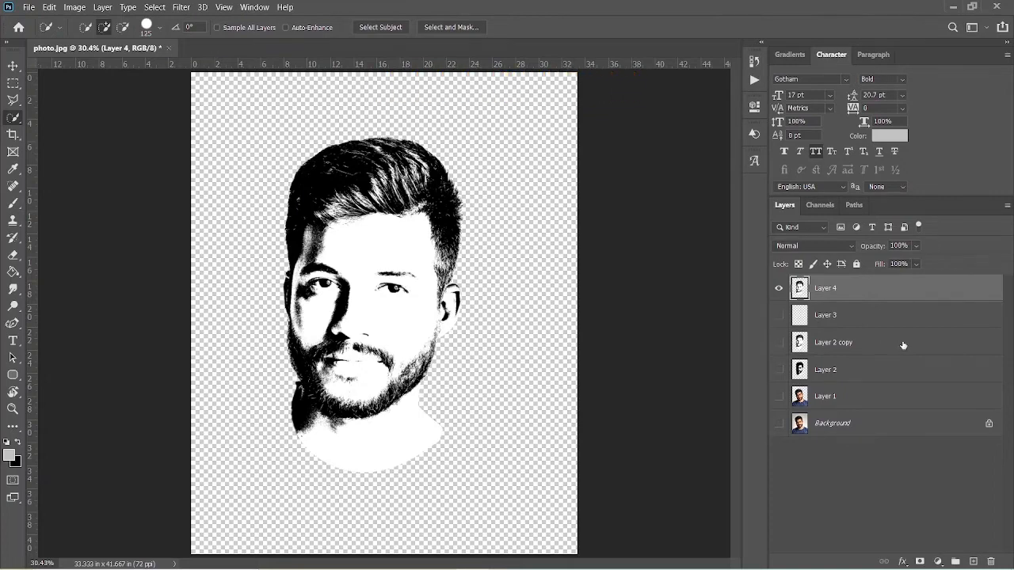
# Select the black areas of Layer 4 with Color Range at fuzziness 9, copy them onto a new layer, and hide Layer 4.
pyautogui.click(144, 7)
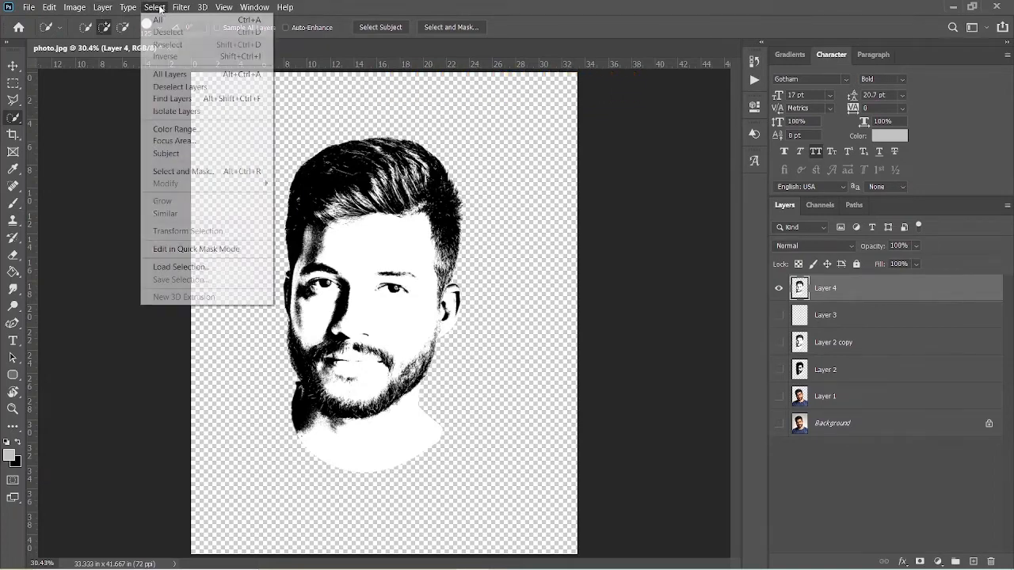
pyautogui.click(180, 129)
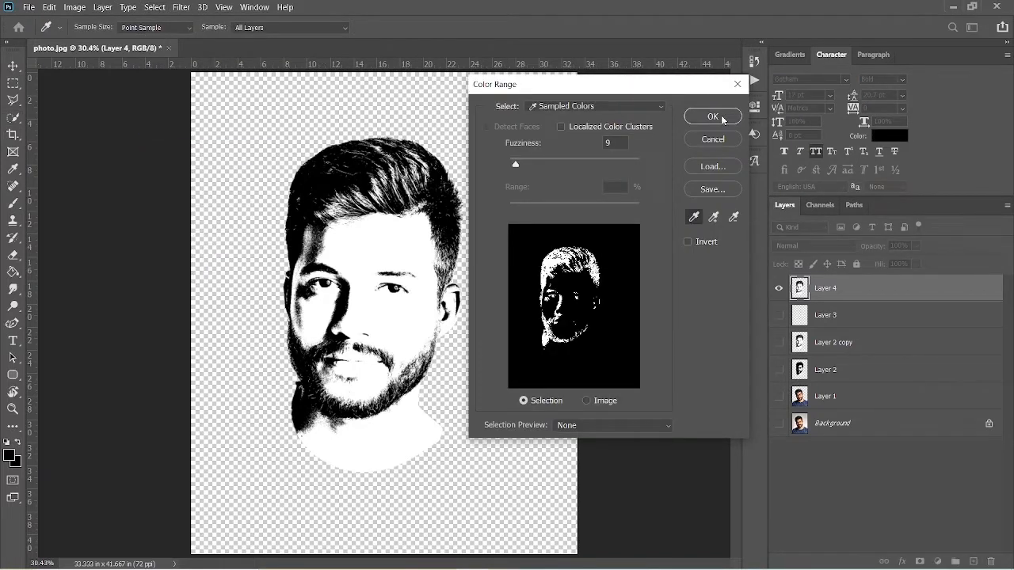
pyautogui.click(713, 117)
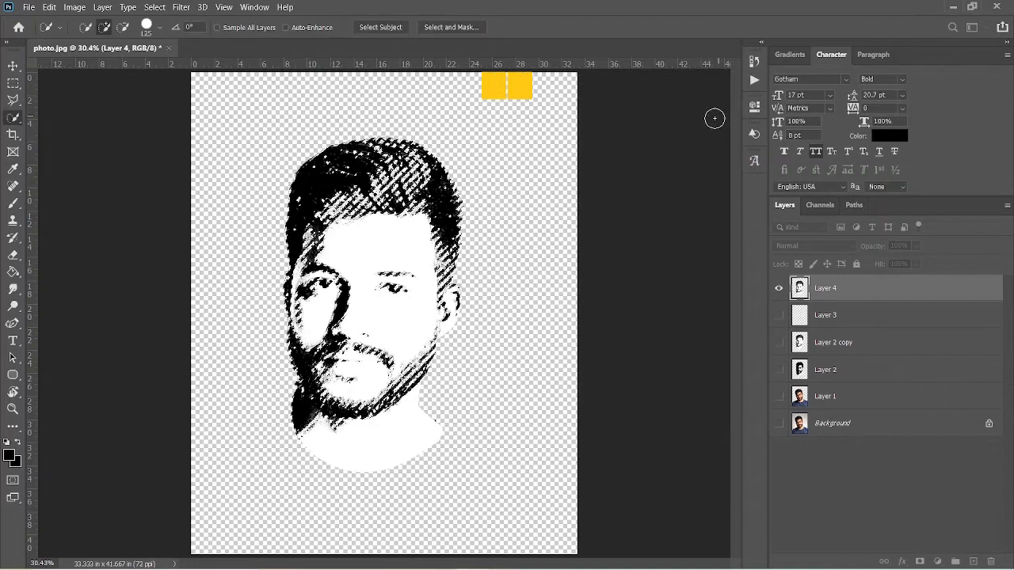
pyautogui.hotkey('ctrl', 'j')
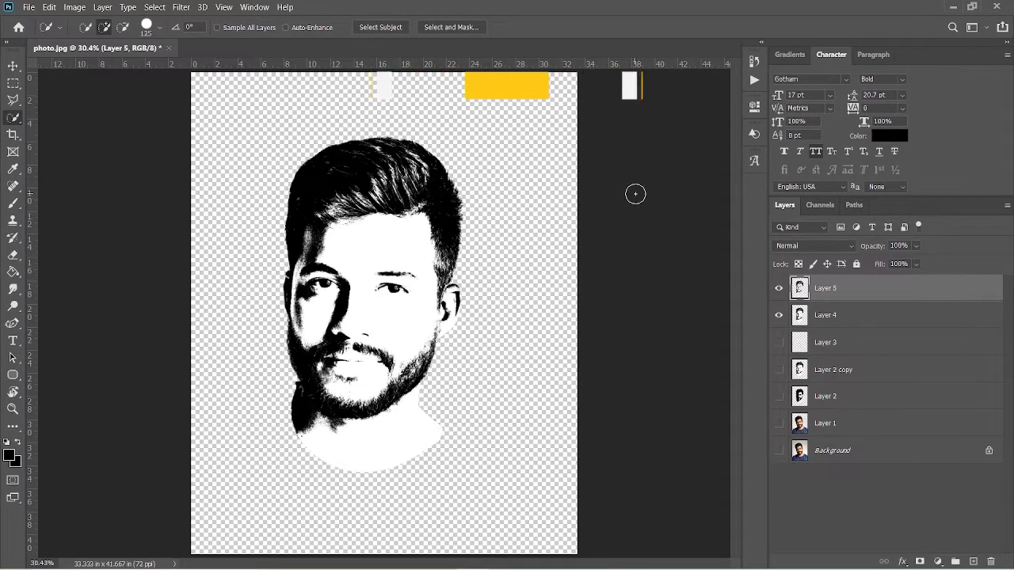
pyautogui.click(779, 315)
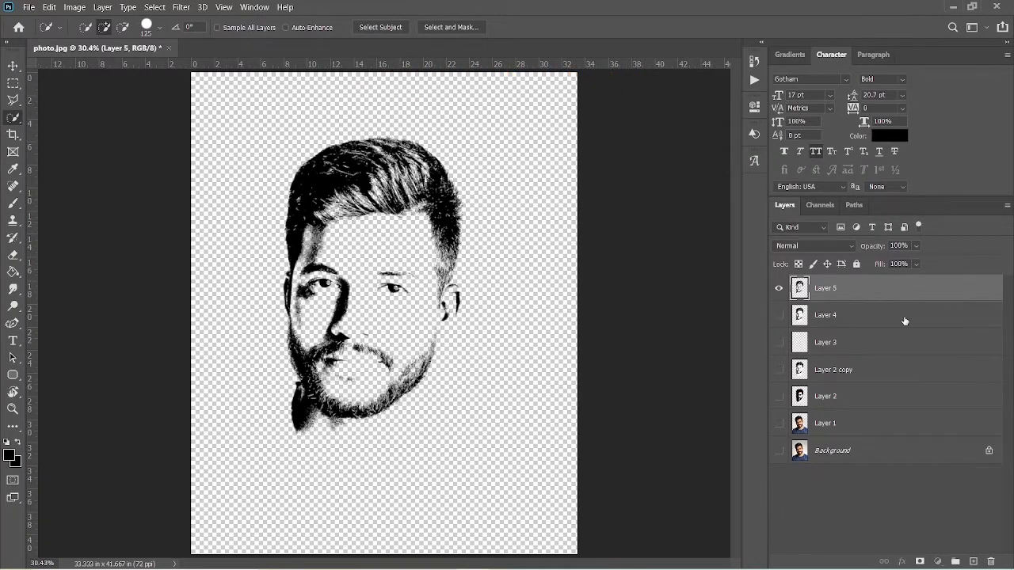
# Create a new layer directly below Layer 5 and fill it with the light grey colour c3c3c3 using the Paint Bucket.
pyautogui.click(904, 320)
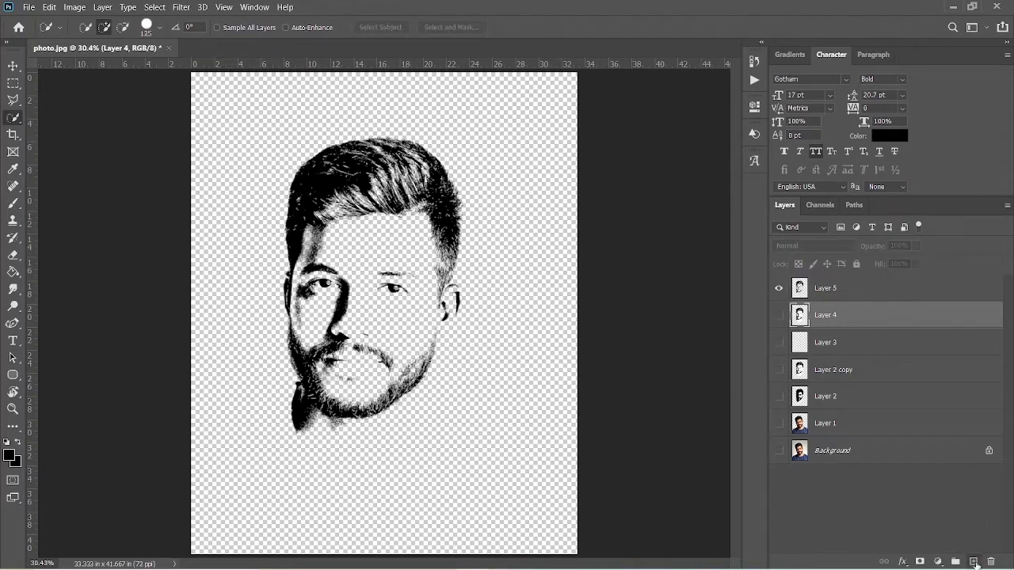
pyautogui.click(973, 561)
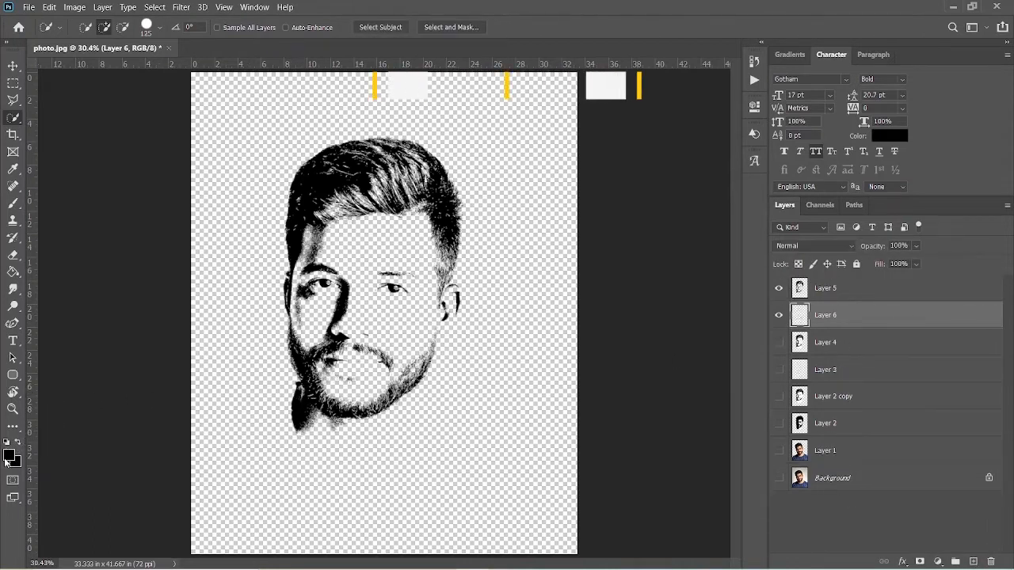
pyautogui.click(9, 455)
pyautogui.write('c3c2c4')
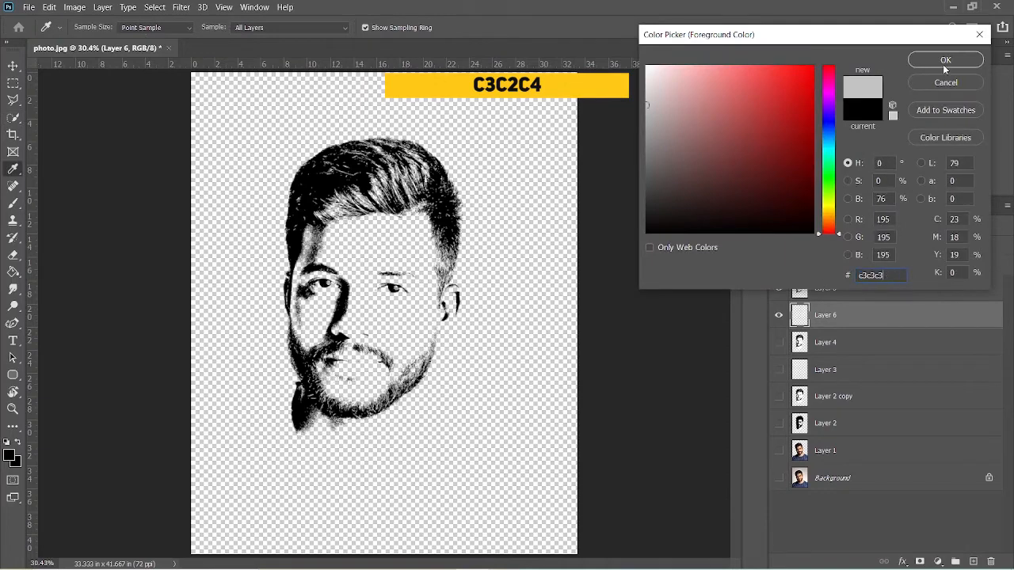
pyautogui.press('Return')
pyautogui.press('g')
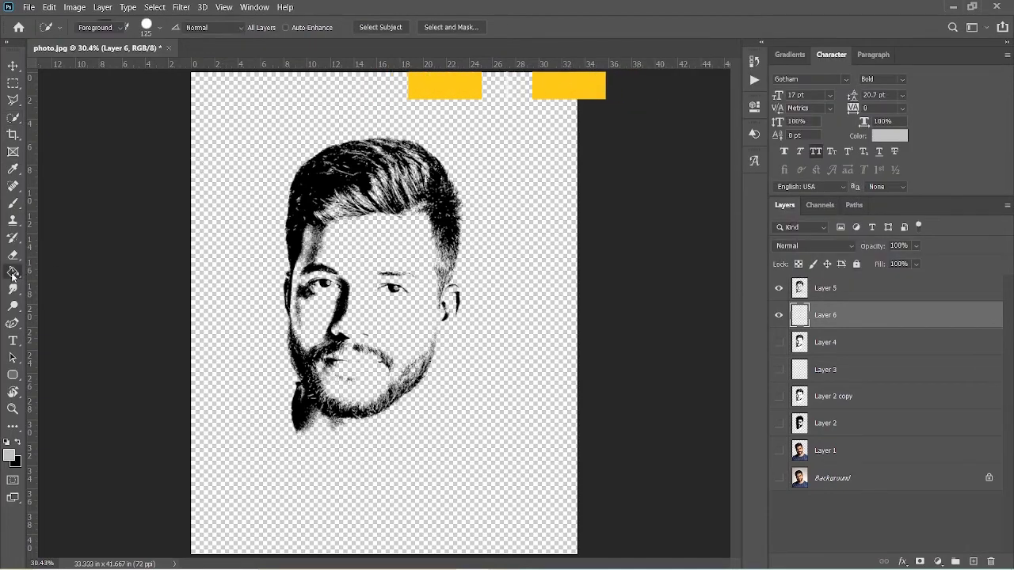
pyautogui.click(215, 247)
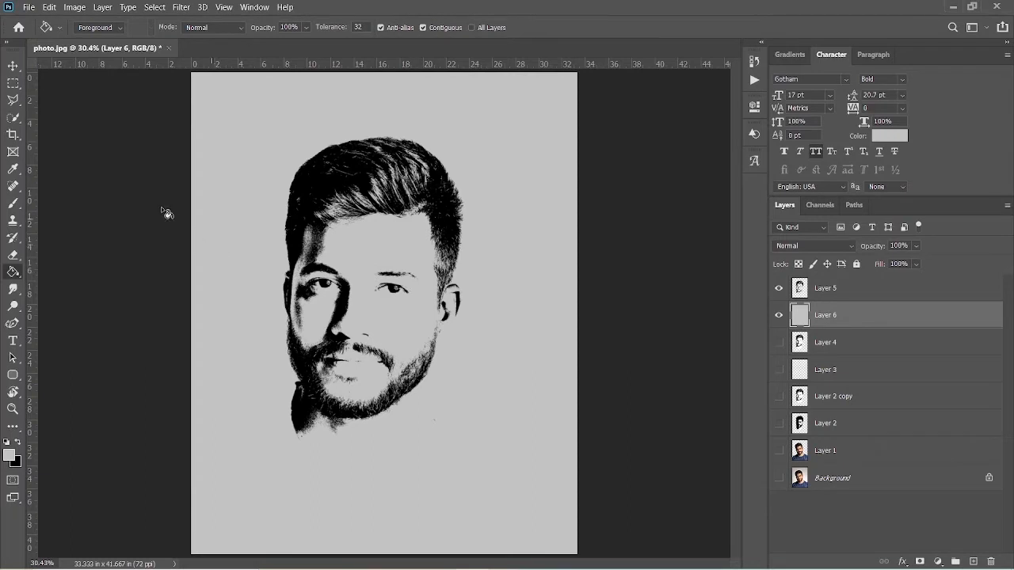
# Export the finished face logo at 2400 x 3000 px as a PNG with transparency, saving it as photo on the Desktop.
pyautogui.click(30, 8)
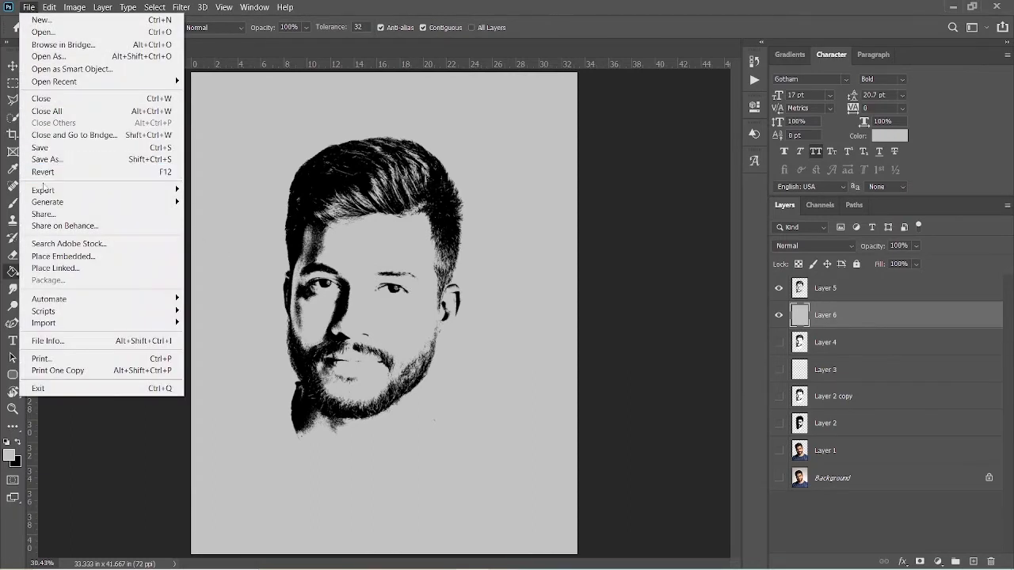
pyautogui.moveTo(43, 194)
pyautogui.click(221, 203)
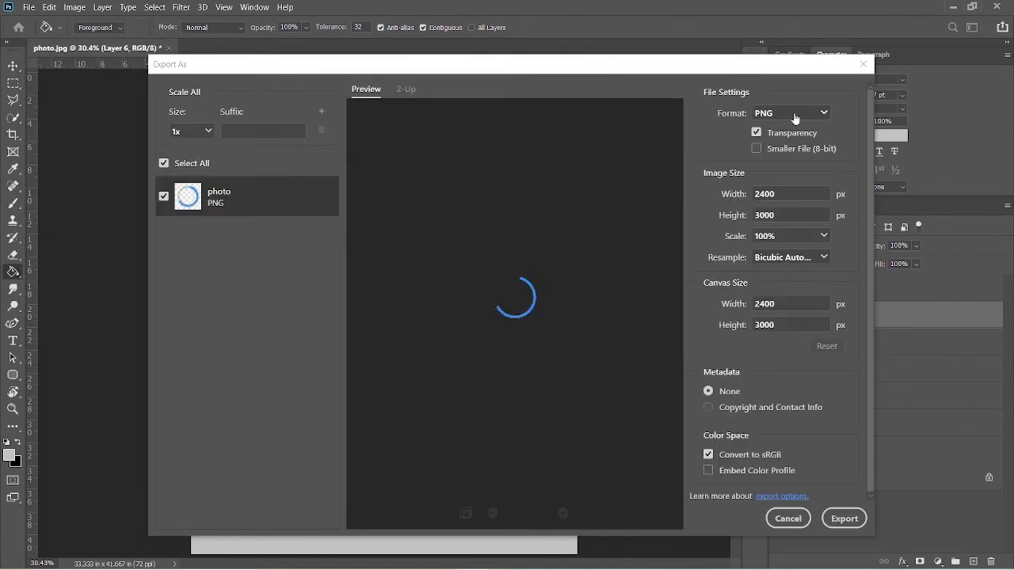
pyautogui.click(794, 115)
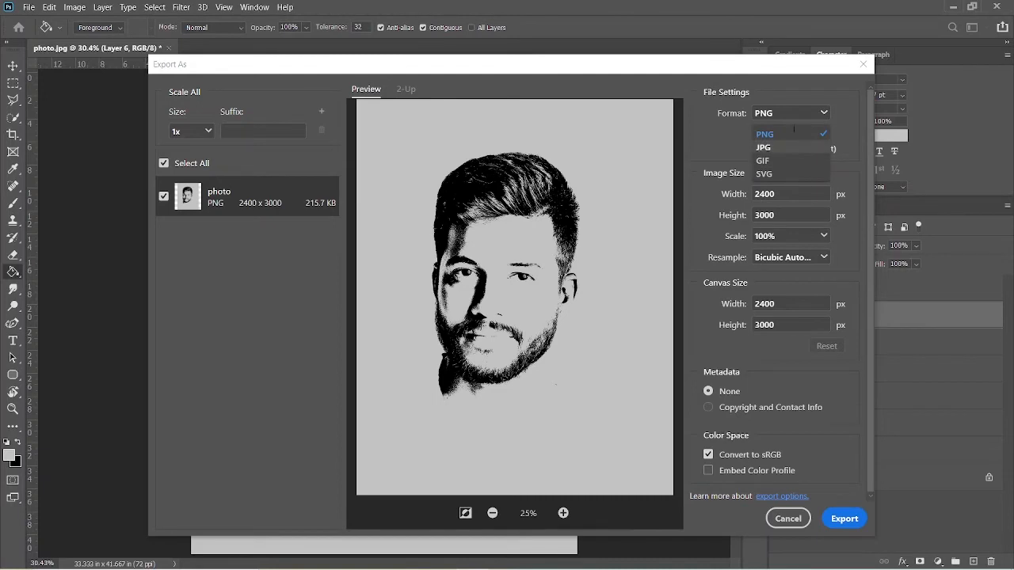
pyautogui.click(776, 148)
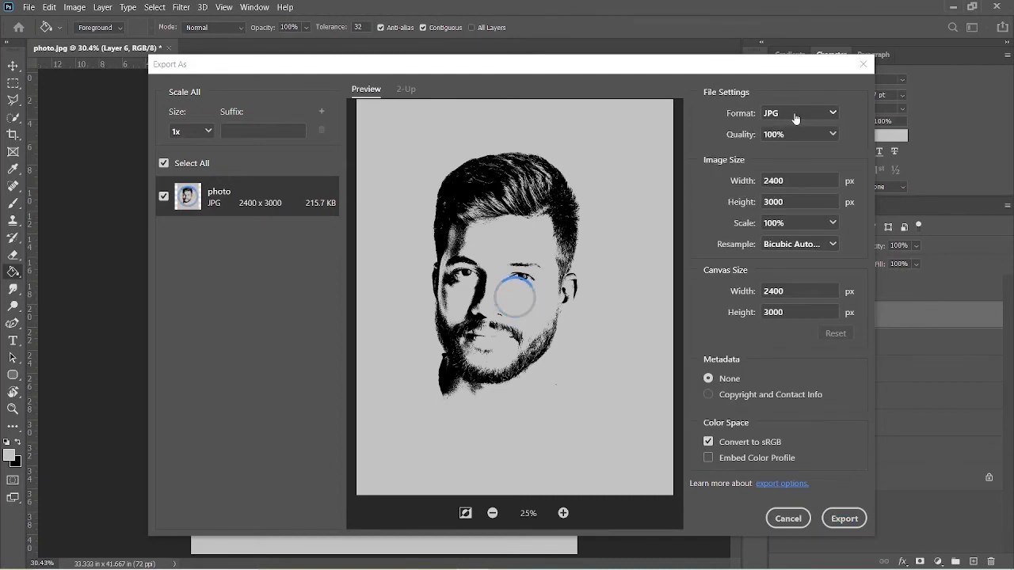
pyautogui.click(794, 115)
pyautogui.click(794, 135)
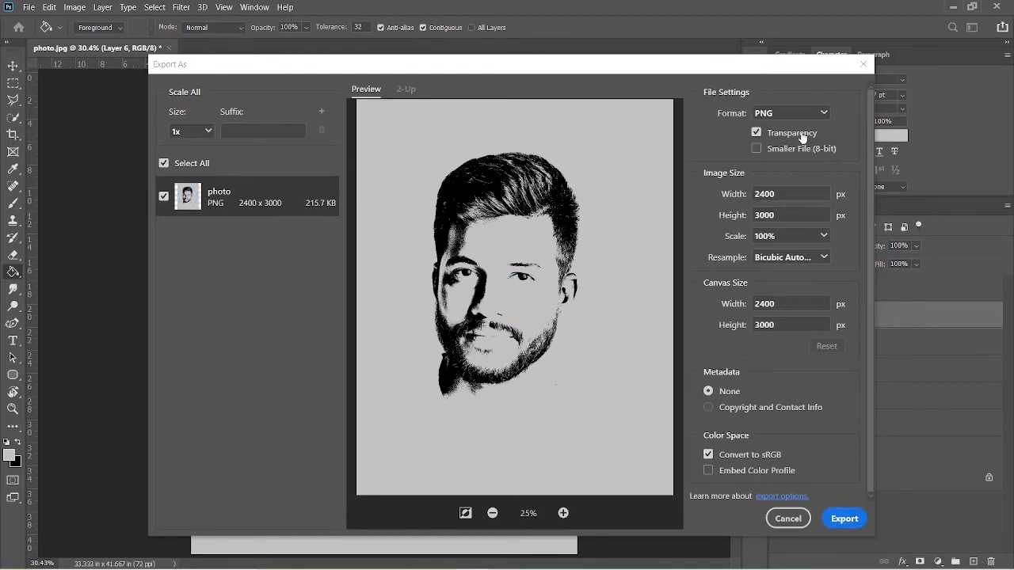
pyautogui.click(844, 519)
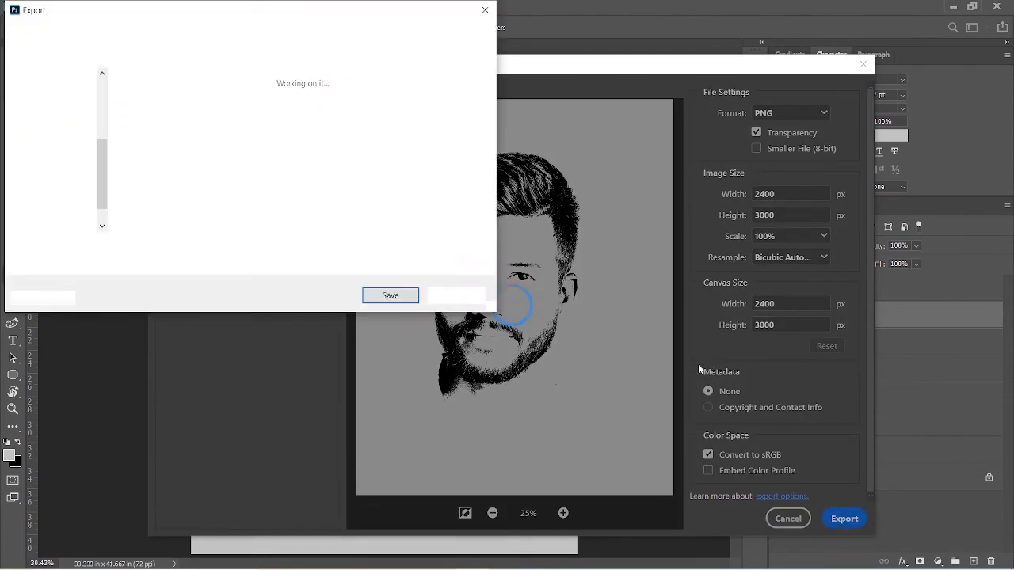
pyautogui.click(390, 296)
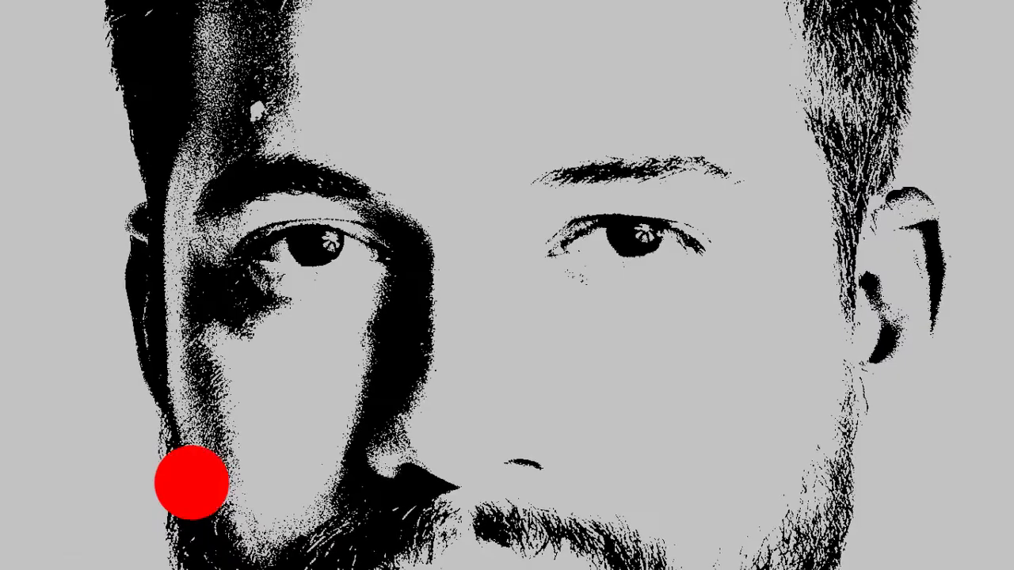